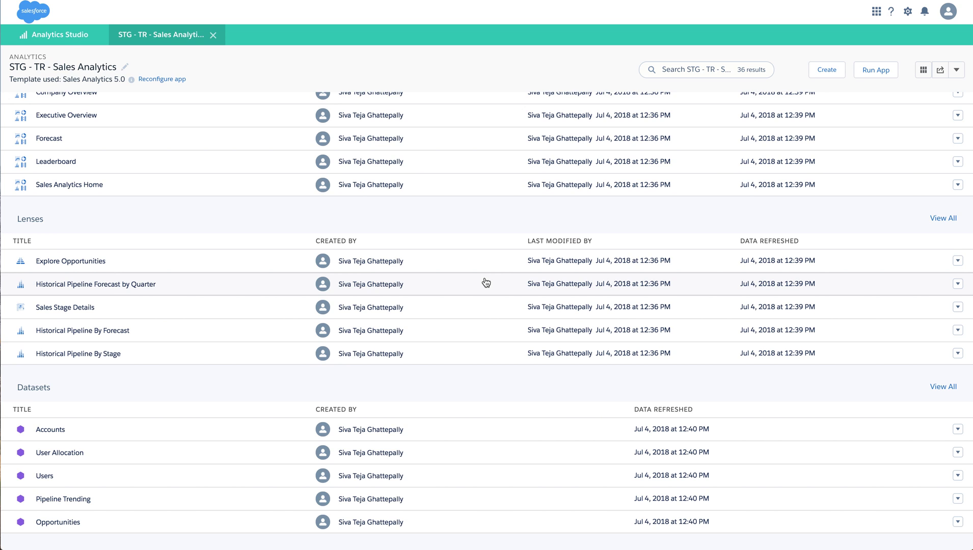
Create a new dashboard from the Blank Dashboard in the Dashboard Designer template
click(827, 71)
click(814, 95)
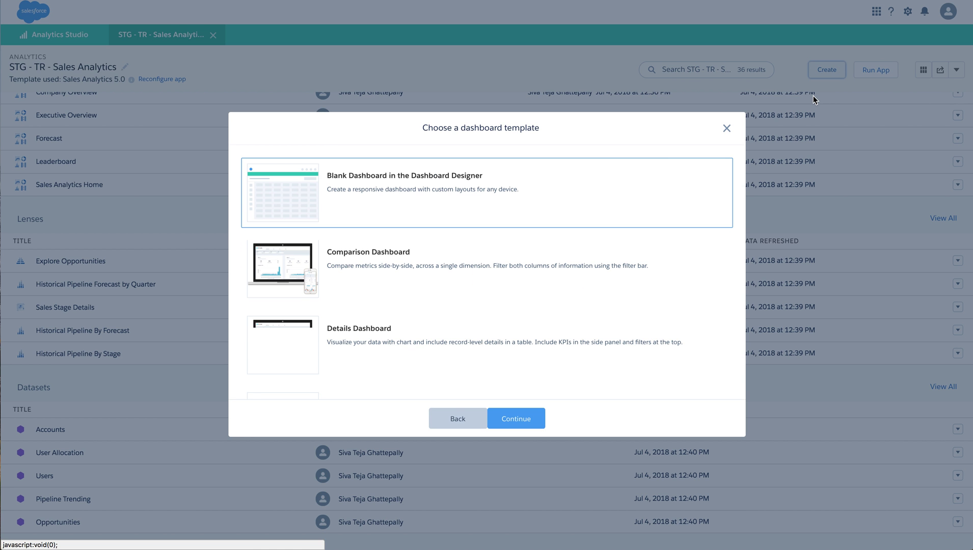
click(514, 427)
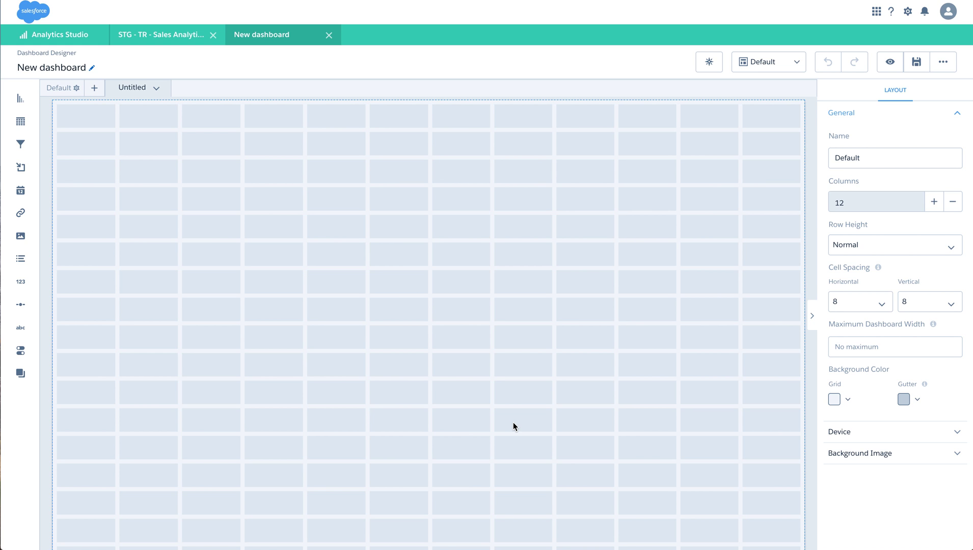
click(513, 423)
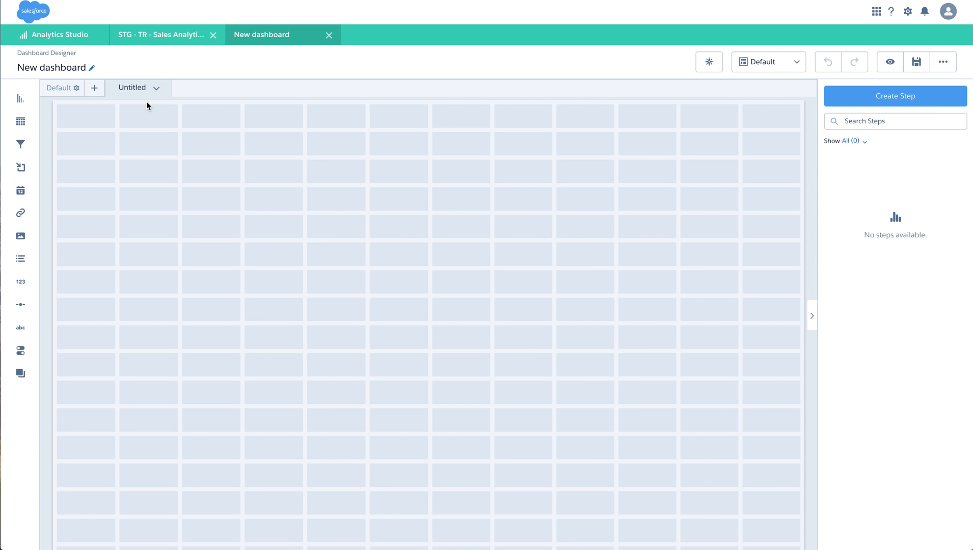
Place a chart widget seven columns wide and nine rows high on the page and base it on the Opportunities dataset
drag(21, 98, 88, 154)
drag(237, 210, 438, 366)
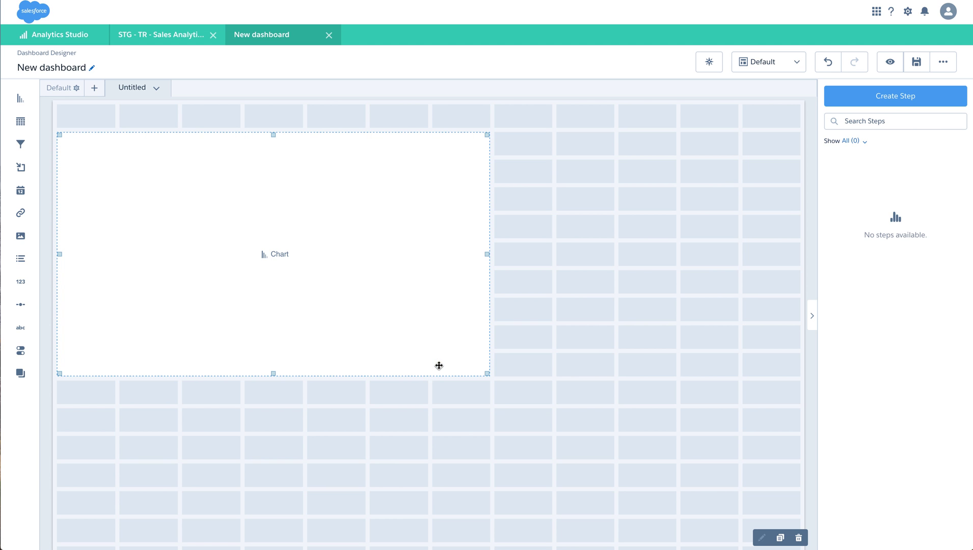
click(283, 256)
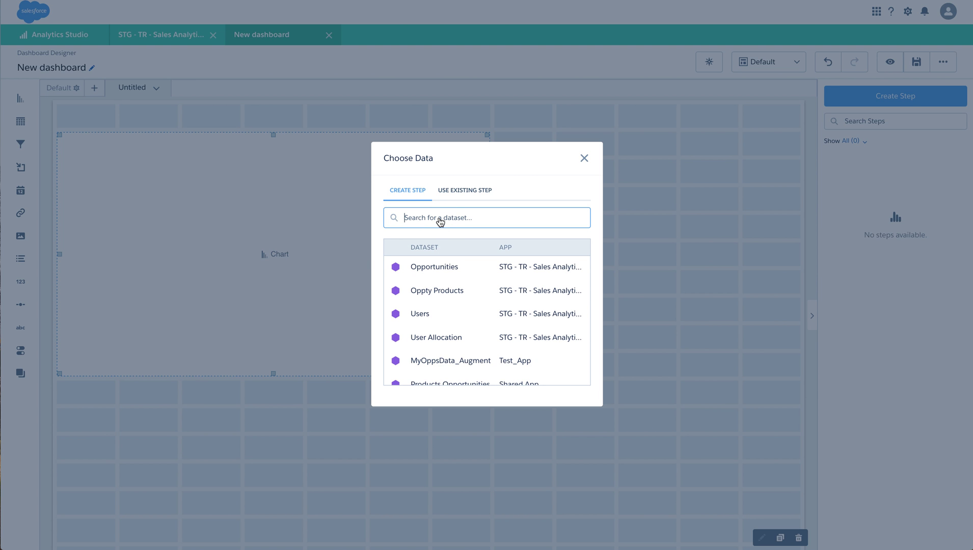
click(512, 274)
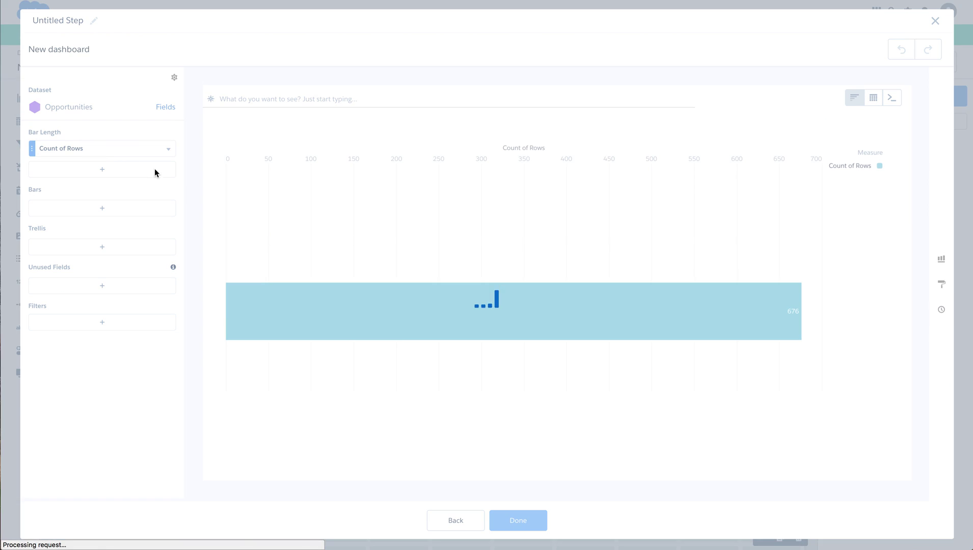
Set the chart's bar length to Sum of Amount, group the bars by Industry, and finish the chart's step
click(113, 151)
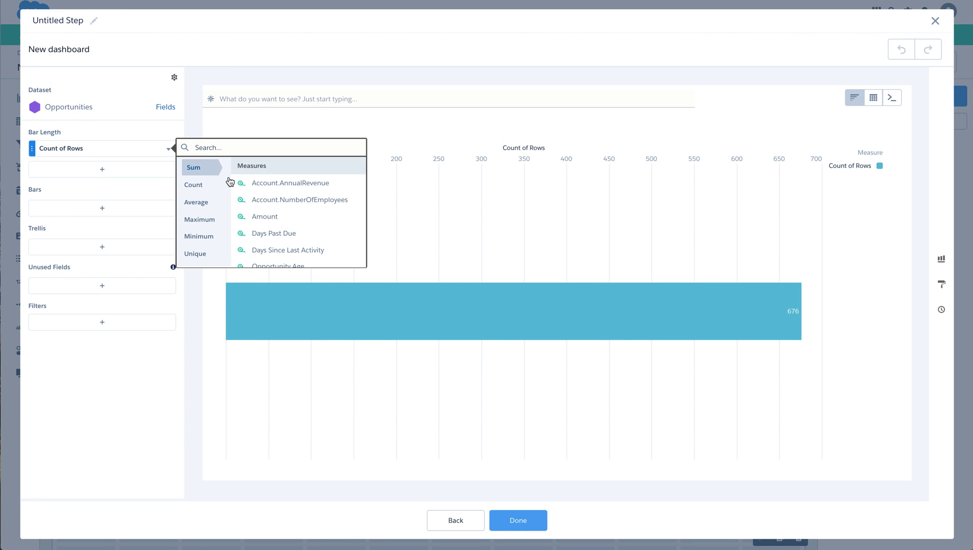
click(267, 216)
click(132, 211)
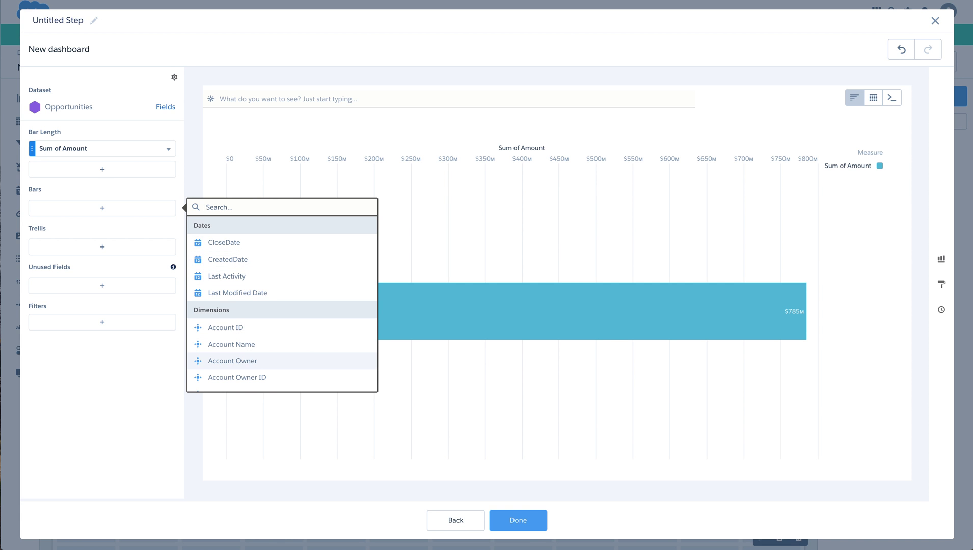
text(Indus)
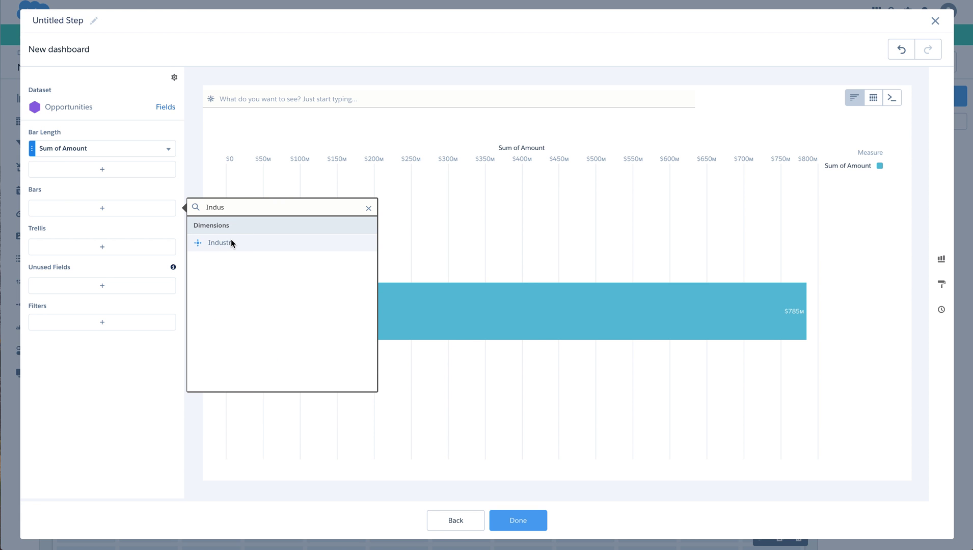
click(232, 243)
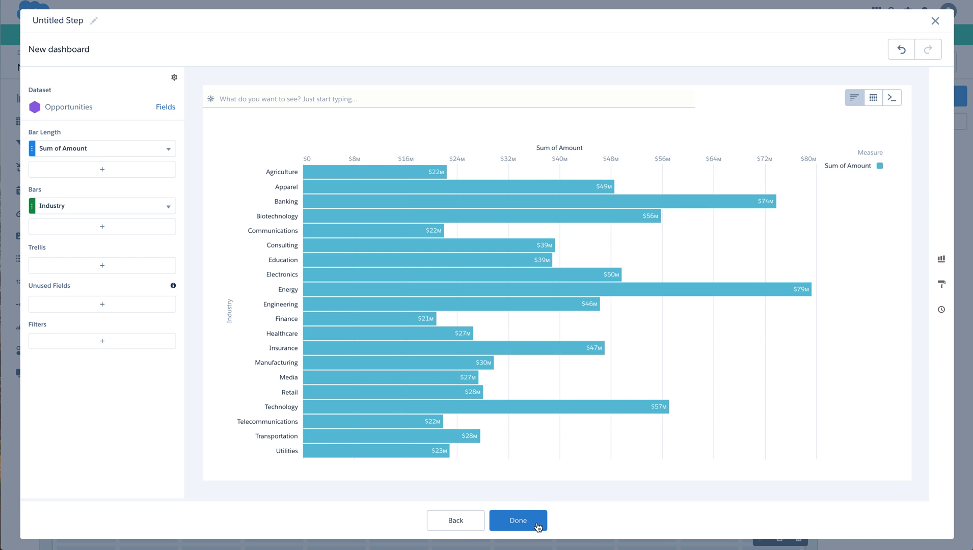
click(519, 521)
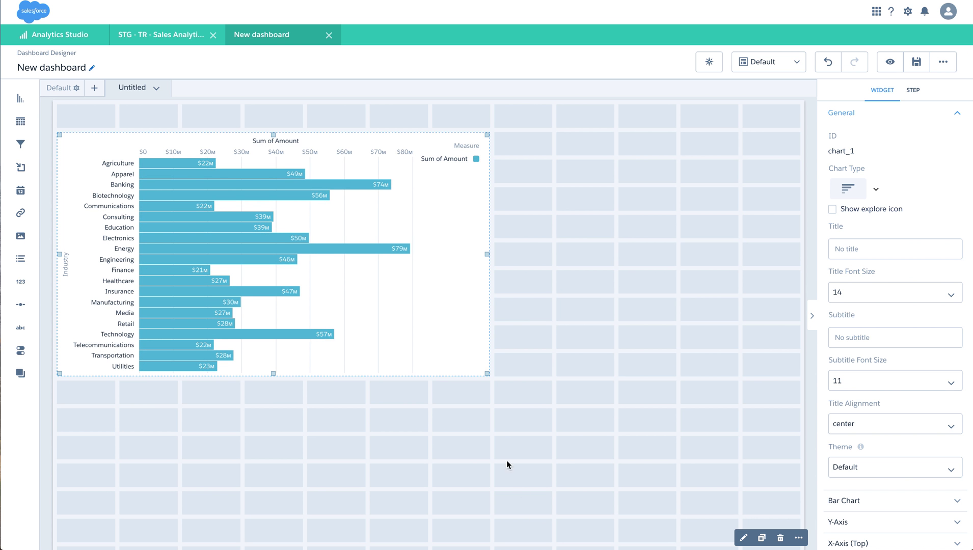
click(625, 242)
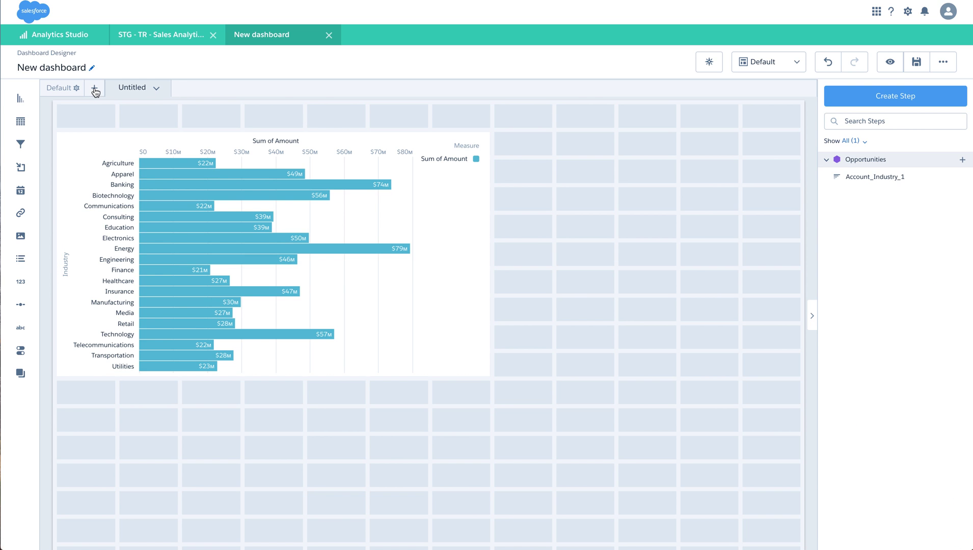
Rename the Untitled page as "Amount by Industry"
click(157, 89)
click(209, 109)
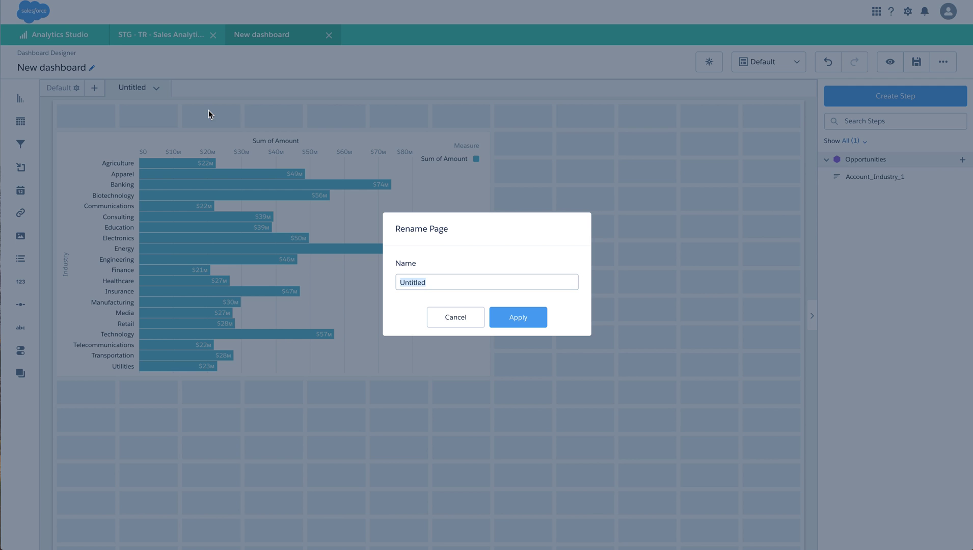
text(Amount by)
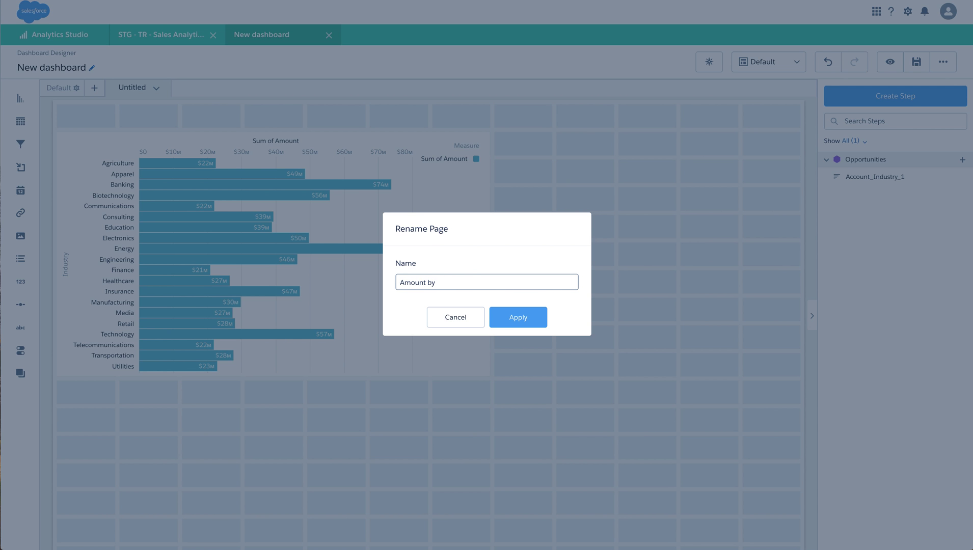
text( Industry)
click(519, 317)
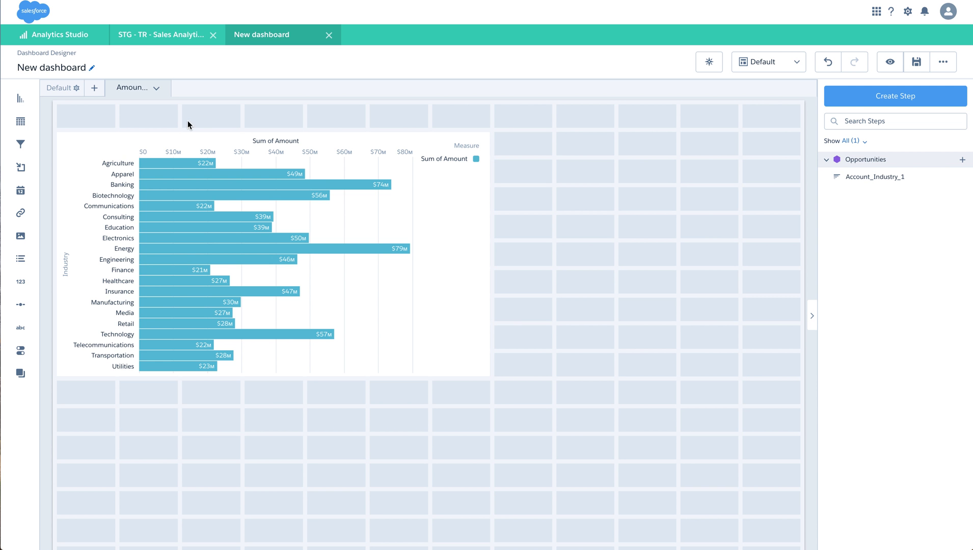
Add a second dashboard page named "Amount by Account Type" and switch between the two pages to compare them
click(94, 90)
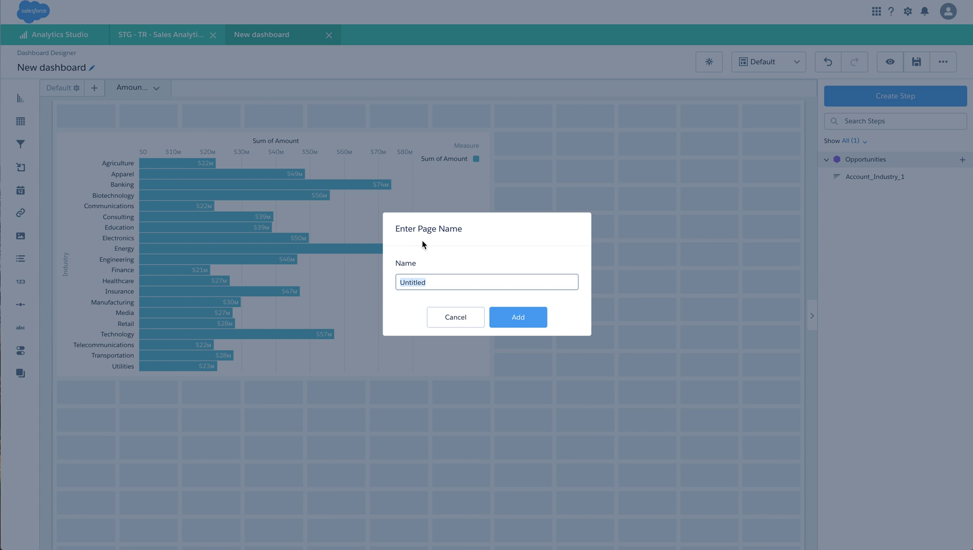
text(Amount)
text(by Account Typ)
click(516, 320)
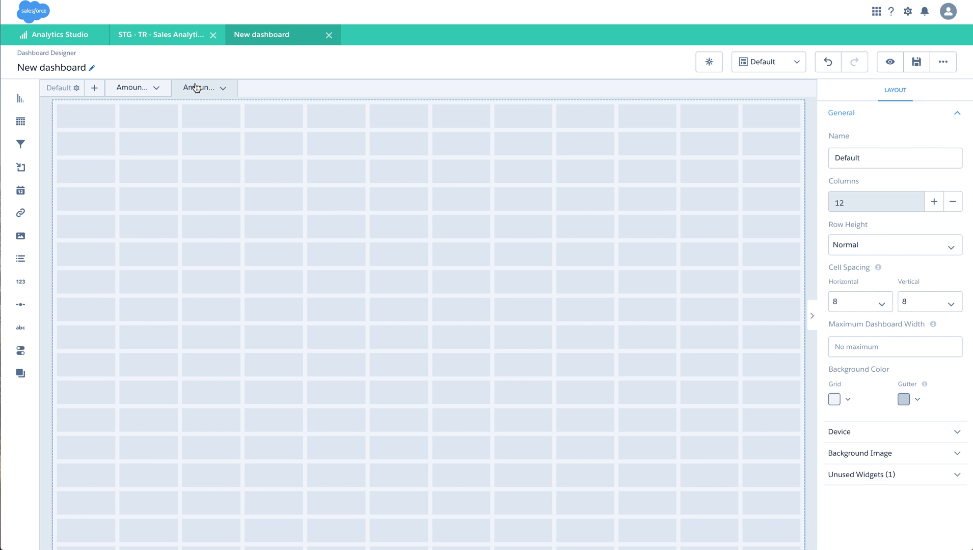
click(121, 94)
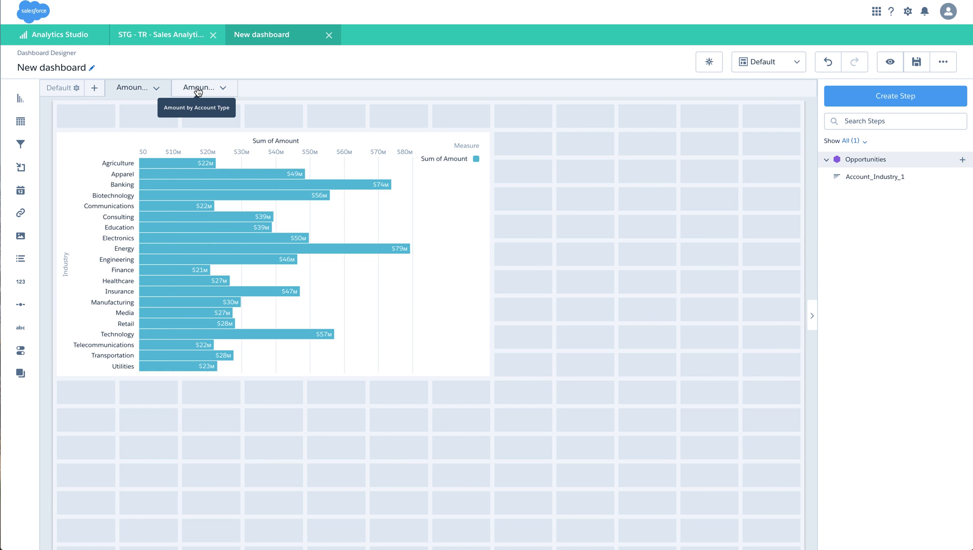
click(197, 92)
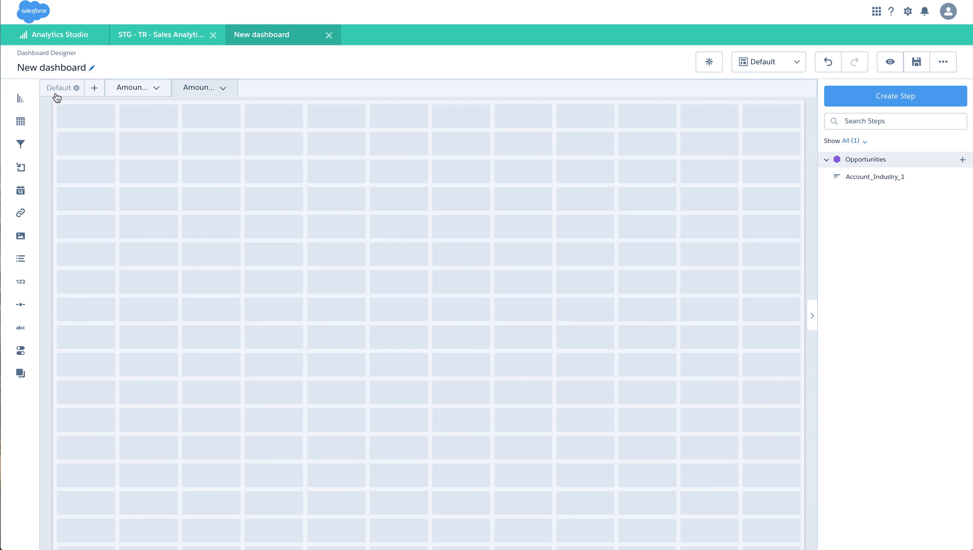
Place a chart widget on the Amount by Account Type page and resize it to seven columns by nine rows
drag(20, 99, 80, 158)
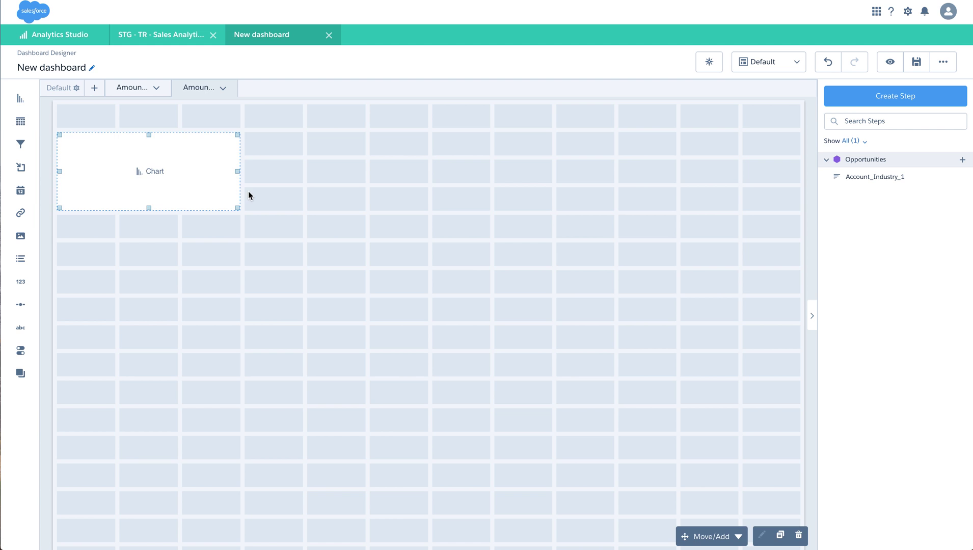
drag(240, 172, 382, 188)
drag(243, 211, 242, 356)
click(134, 87)
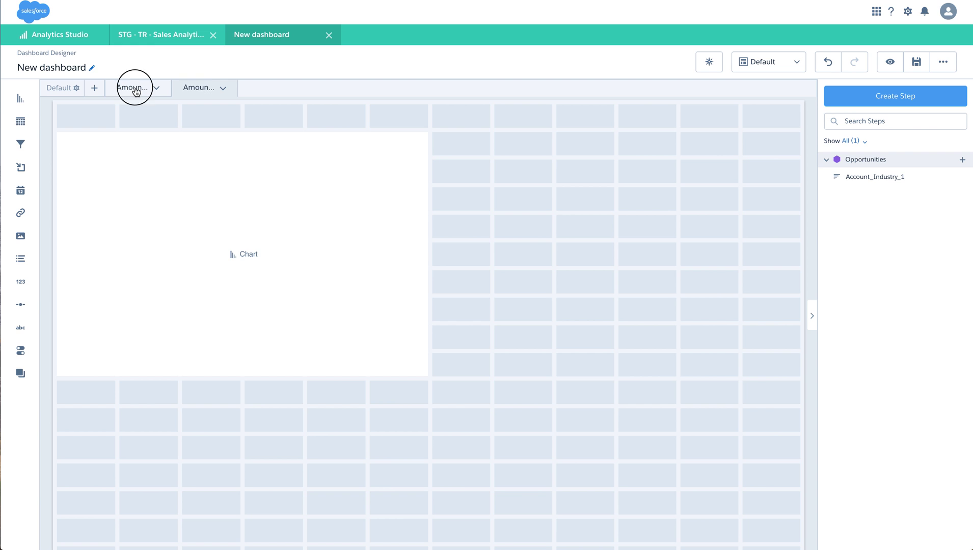
click(195, 87)
click(303, 256)
drag(426, 255, 480, 255)
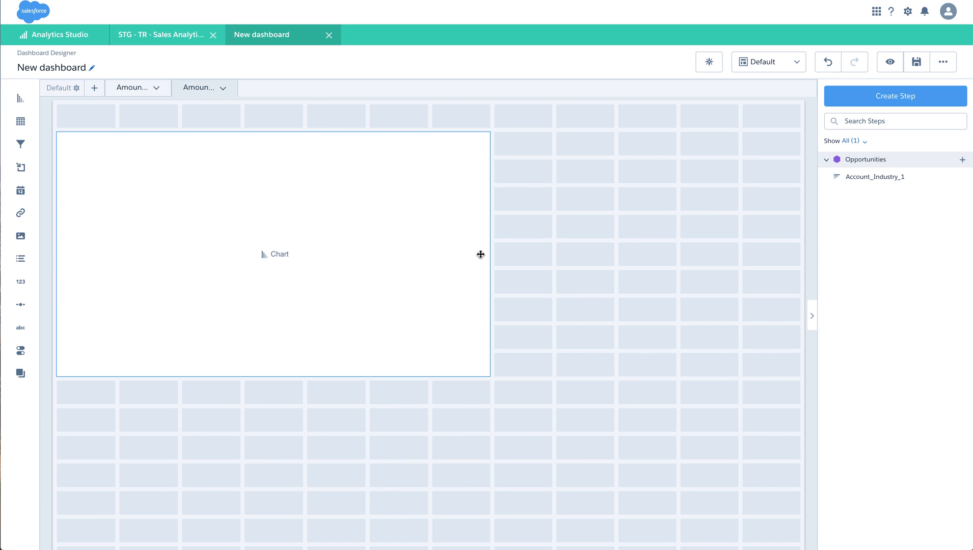
Base the new chart on the Opportunities dataset and set its bar length to Sum of Account.AnnualRevenue
click(283, 260)
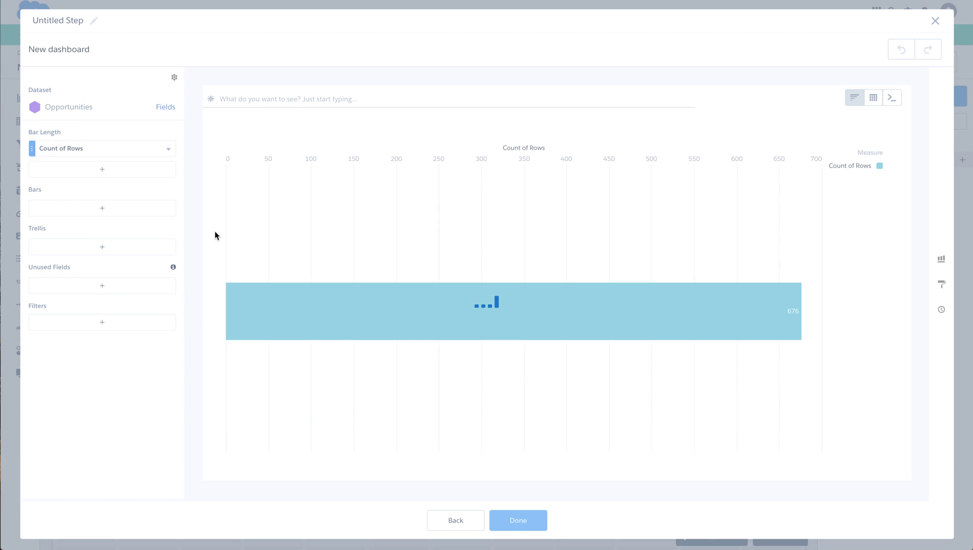
click(114, 152)
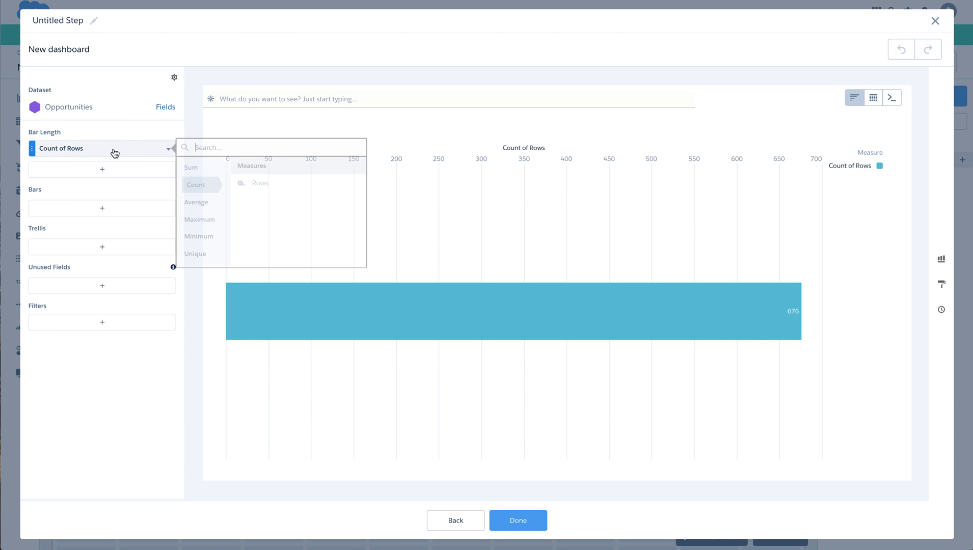
click(194, 168)
scroll(305, 235, down, 1)
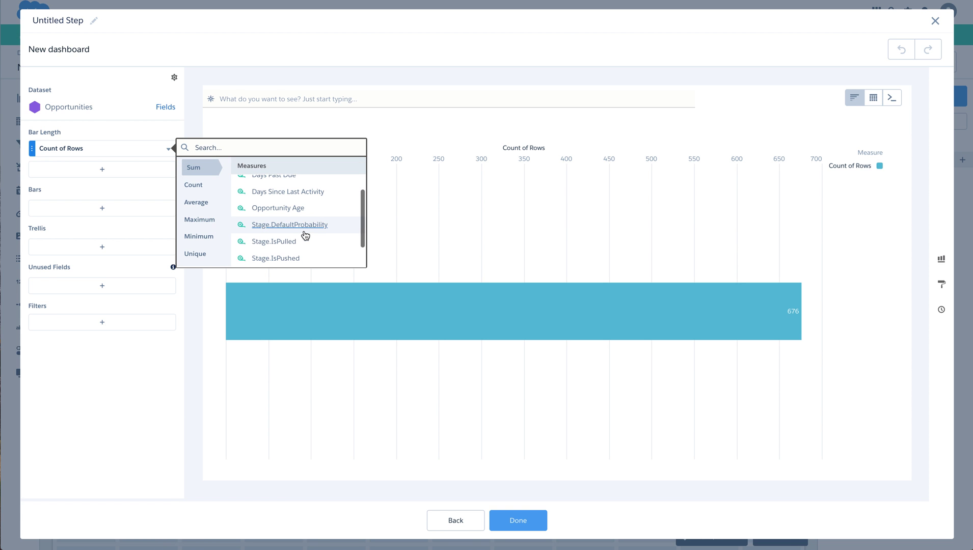
scroll(305, 235, down, 1)
scroll(305, 235, up, 3)
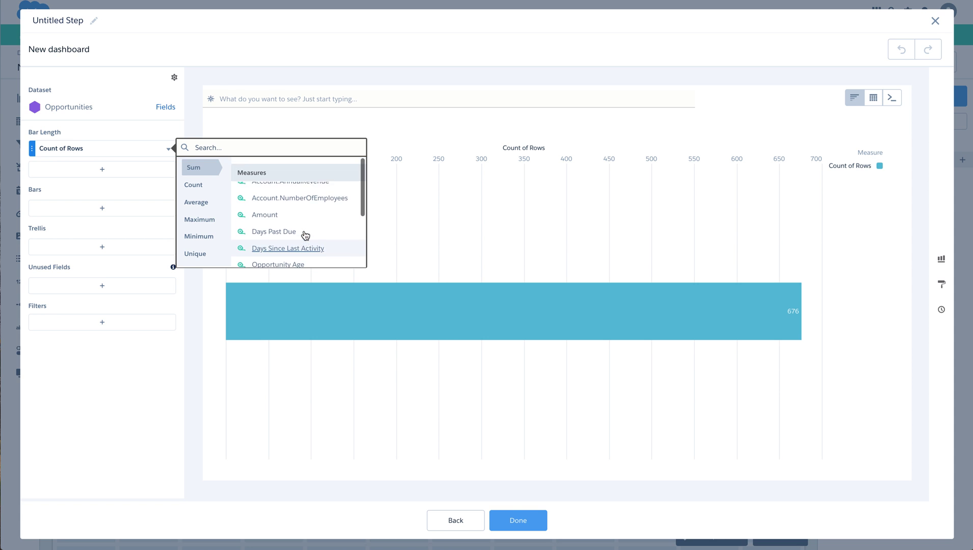
click(292, 184)
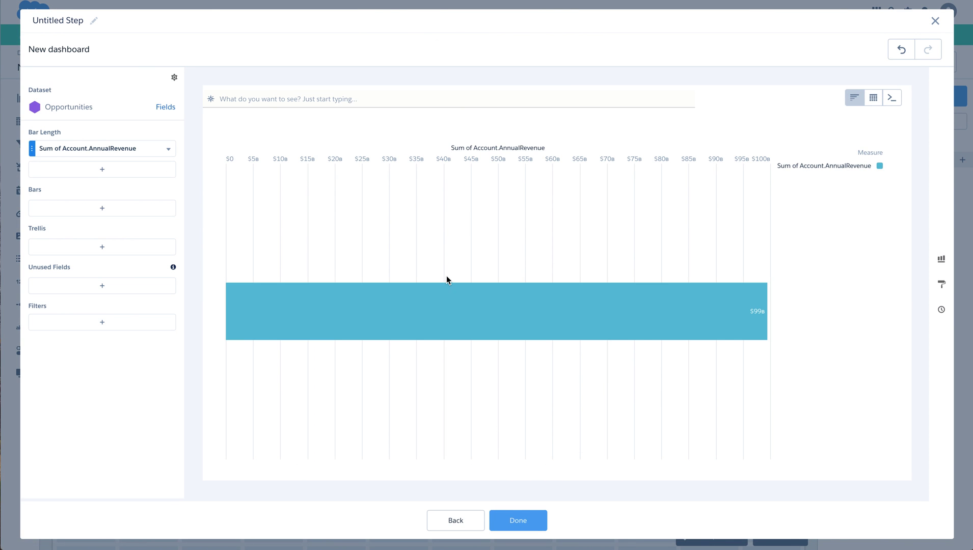
Group the chart's bars by Account Type and finish its step to show it on the page
click(103, 213)
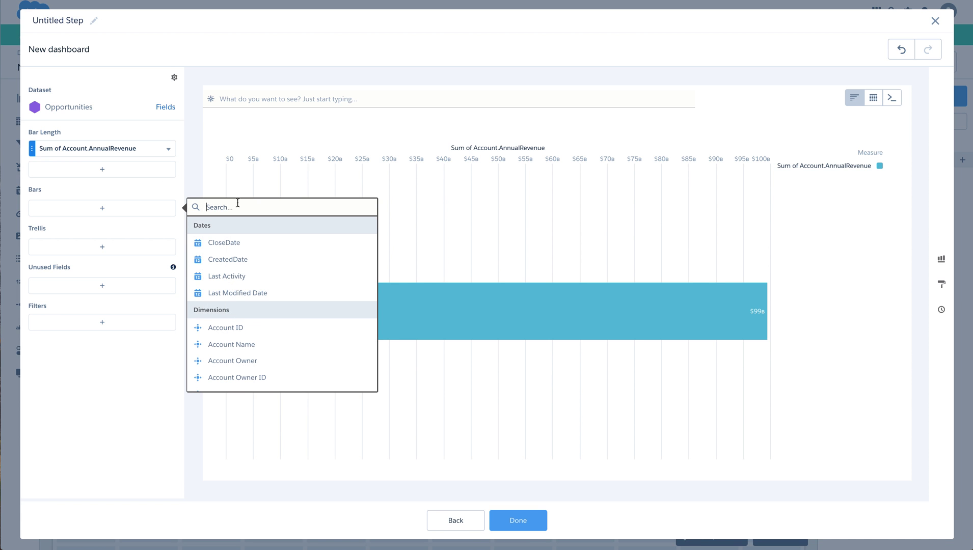
text(Account Ty)
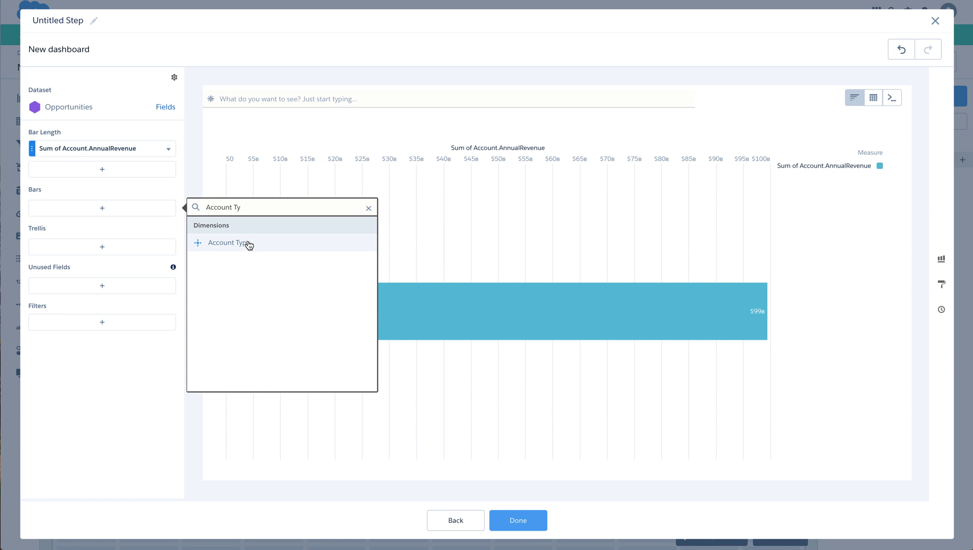
click(248, 242)
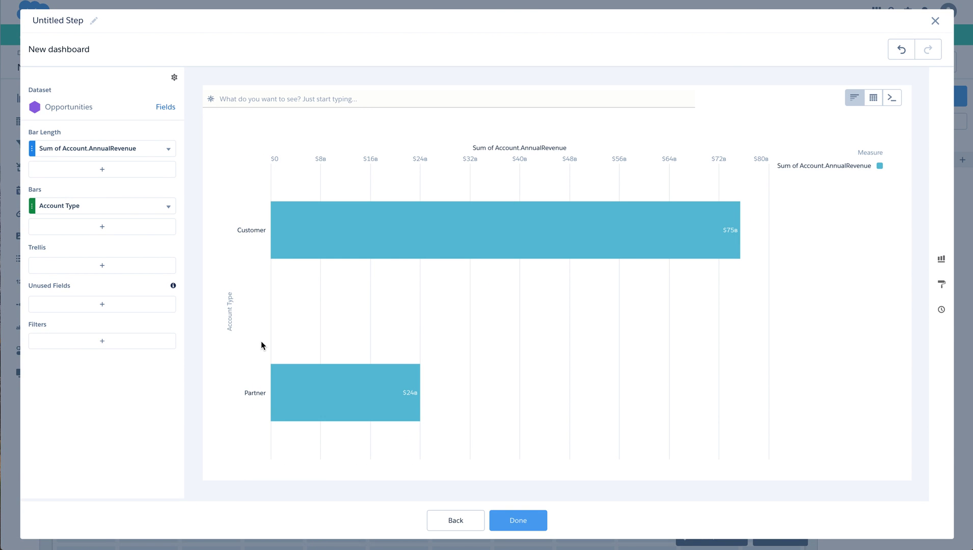
click(535, 526)
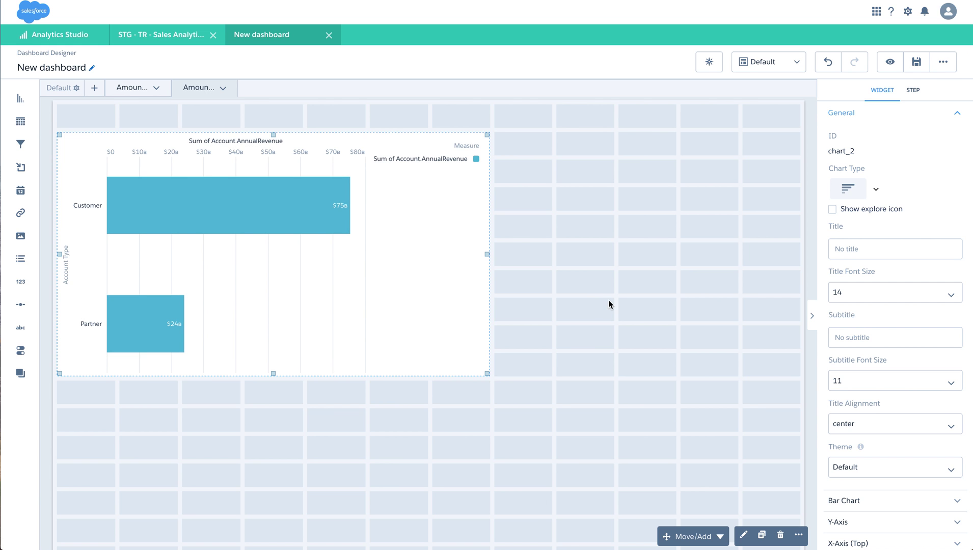
click(608, 299)
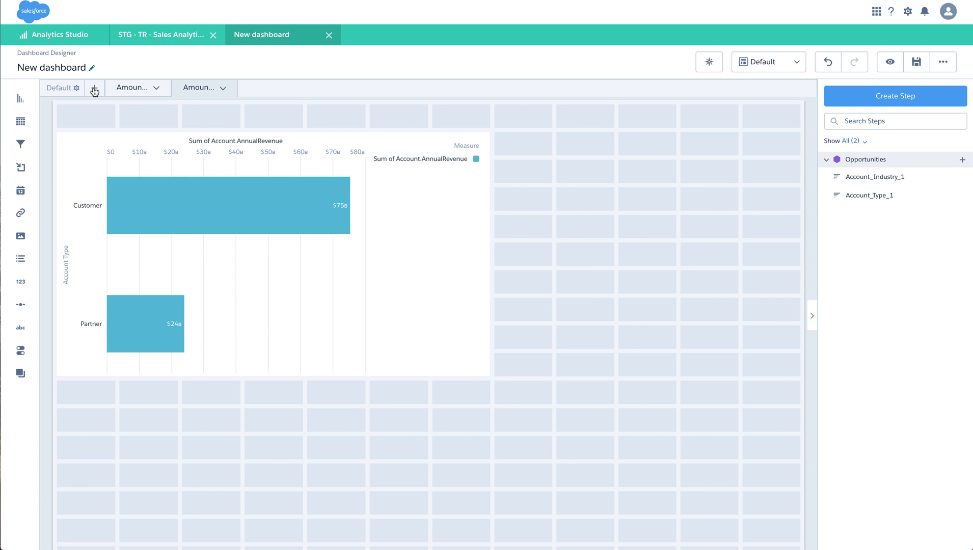
Change the Account Type chart to a Donut chart
click(434, 163)
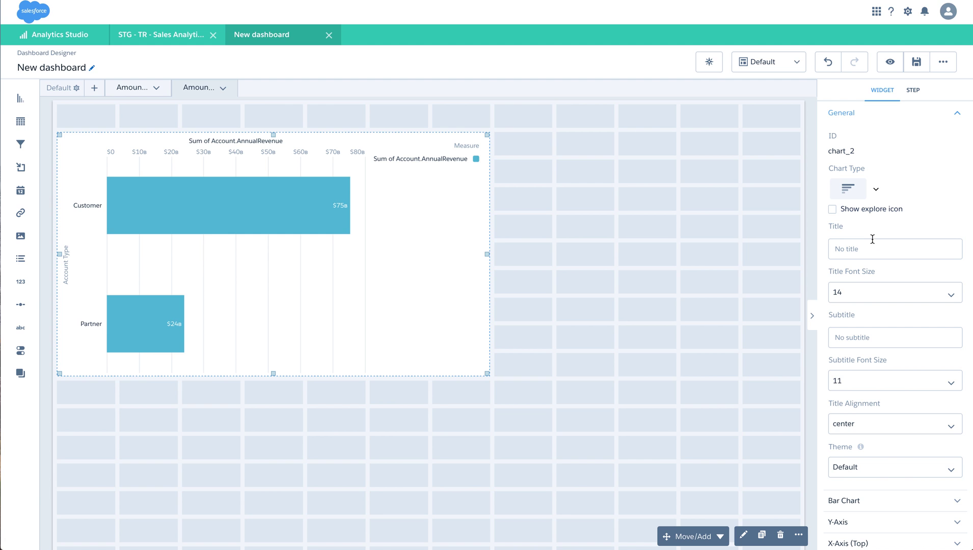
click(877, 190)
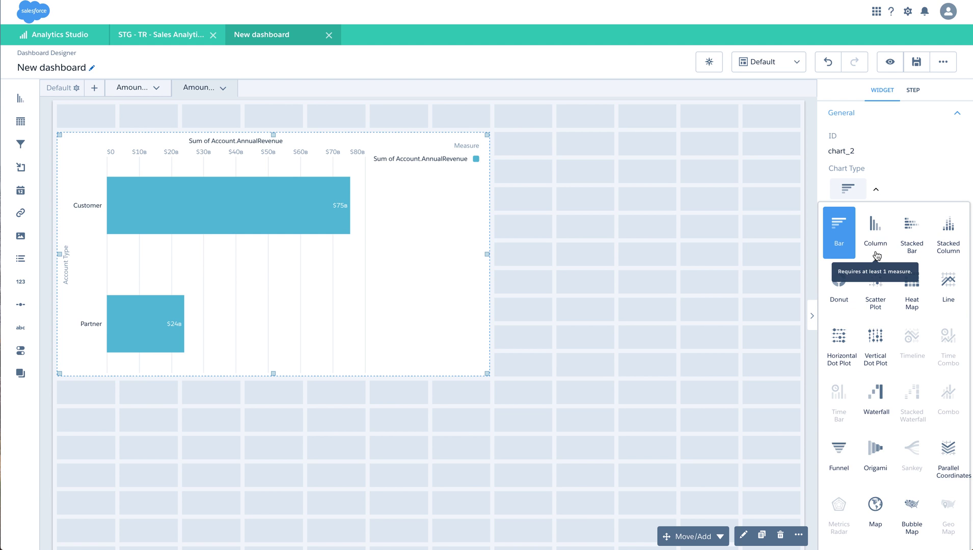
click(837, 280)
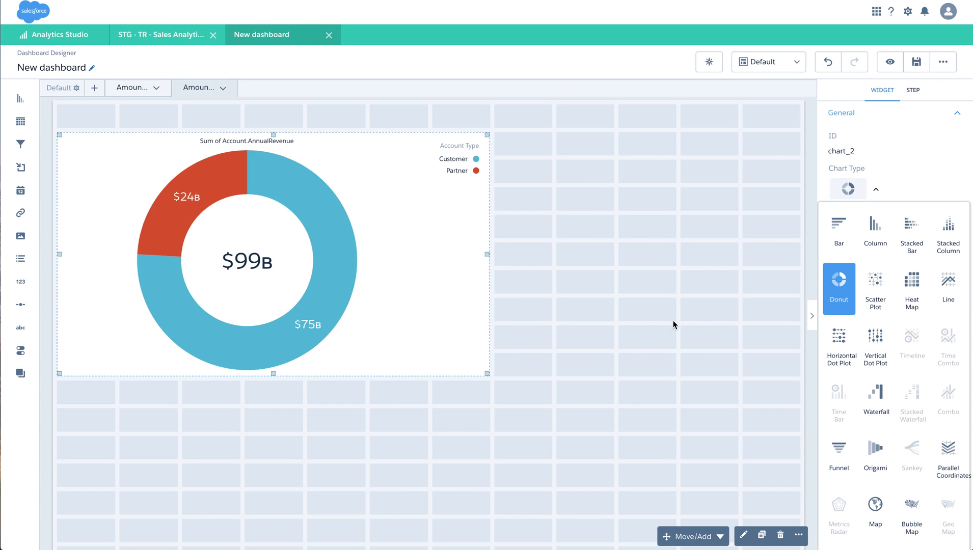
Add a new dashboard page named Amount by State
click(671, 326)
click(93, 87)
text(Am)
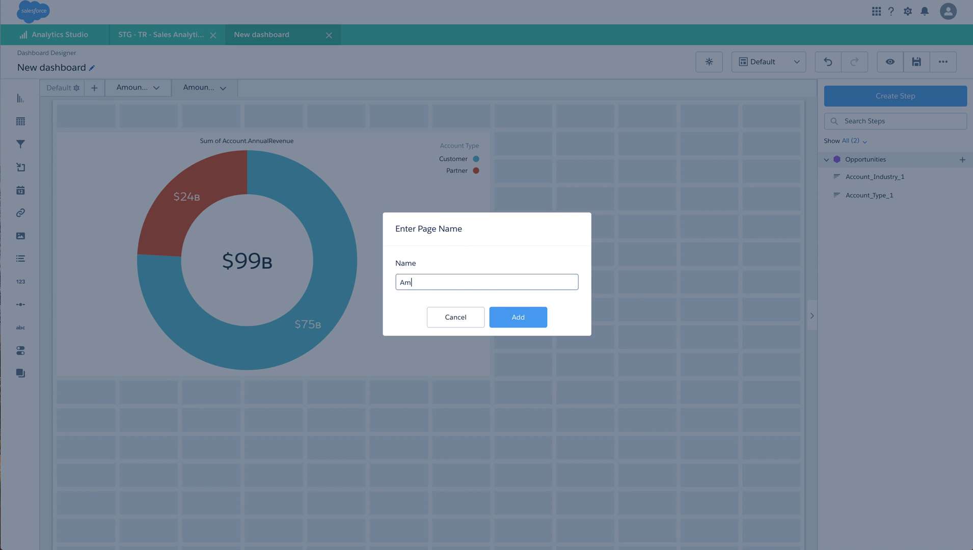
text(ount by State)
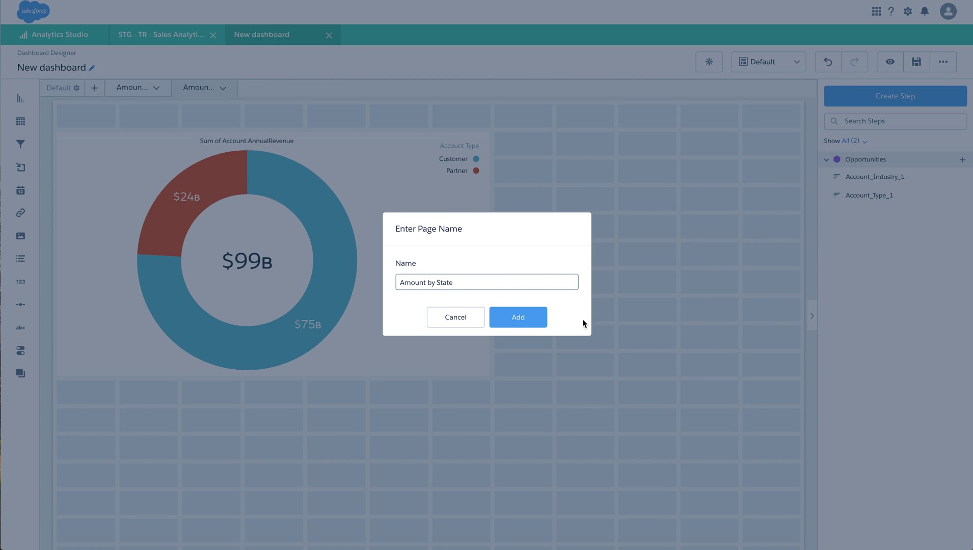
click(524, 321)
Place a chart widget on the Amount by State page and resize it to seven columns by nine rows, matching the other pages
drag(20, 98, 76, 171)
drag(238, 173, 391, 192)
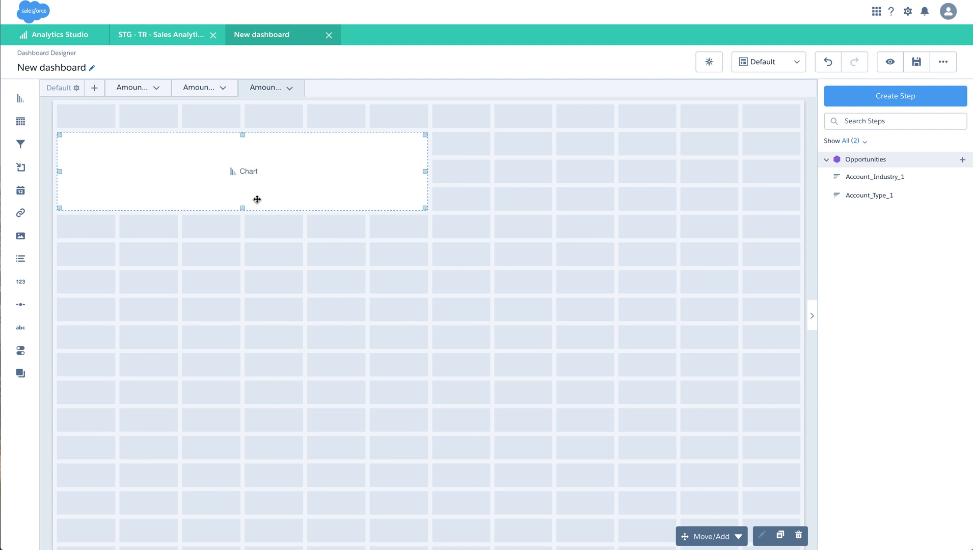
drag(241, 210, 247, 370)
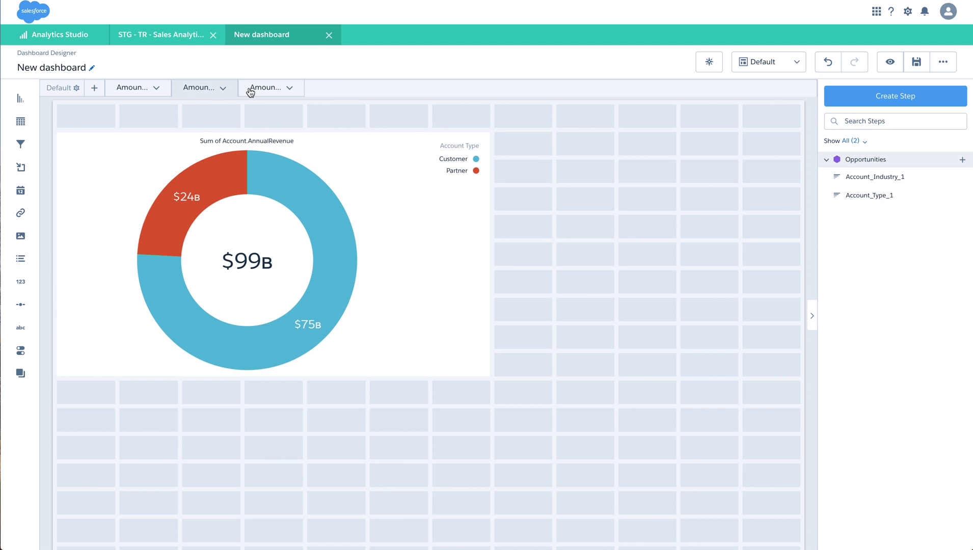
click(335, 229)
drag(425, 255, 488, 259)
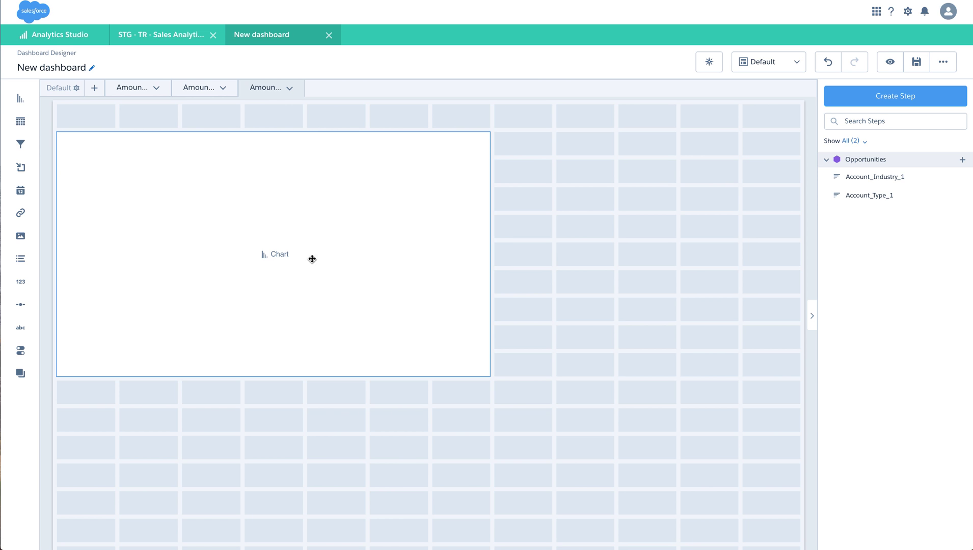
Base the new chart on the Opportunities dataset, with Sum of Amount as bar length and bars grouped by Billing State/Province
click(288, 258)
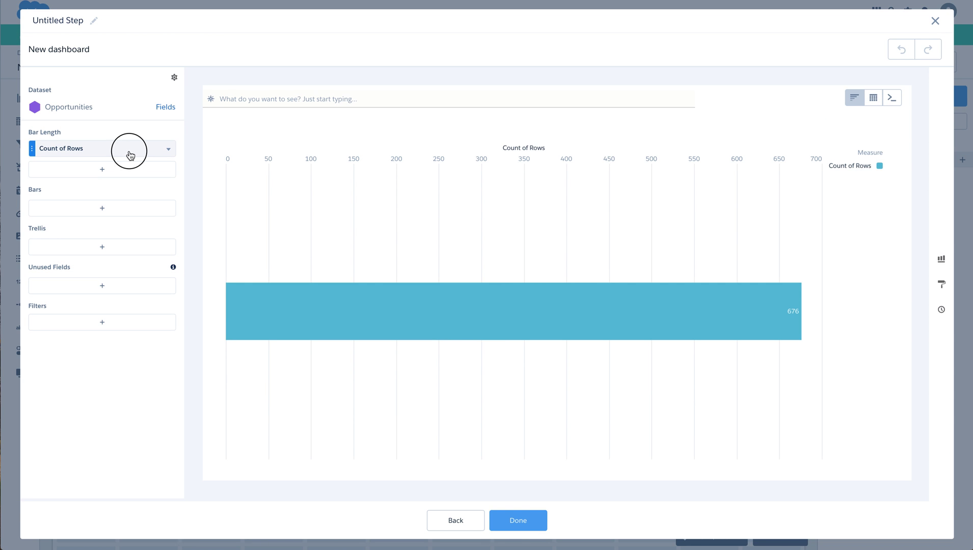
click(131, 155)
click(193, 168)
click(275, 220)
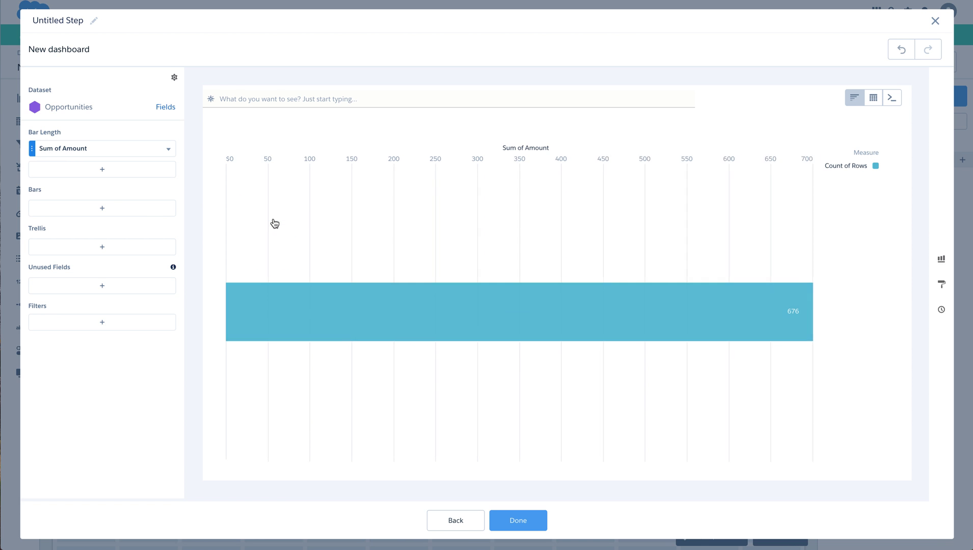
click(104, 210)
text(State)
click(266, 242)
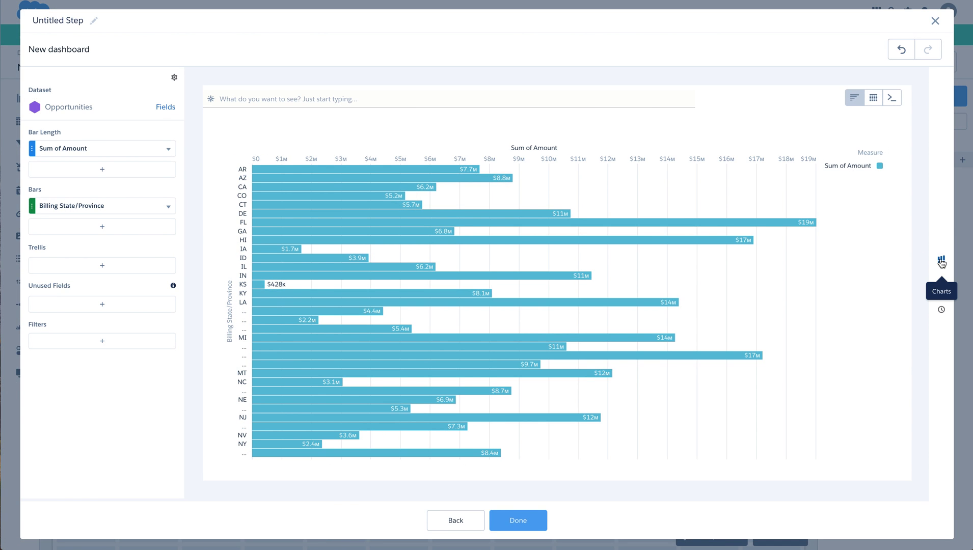
Change the chart to a Map with the US States map type and finish its step to show it on the page
click(942, 261)
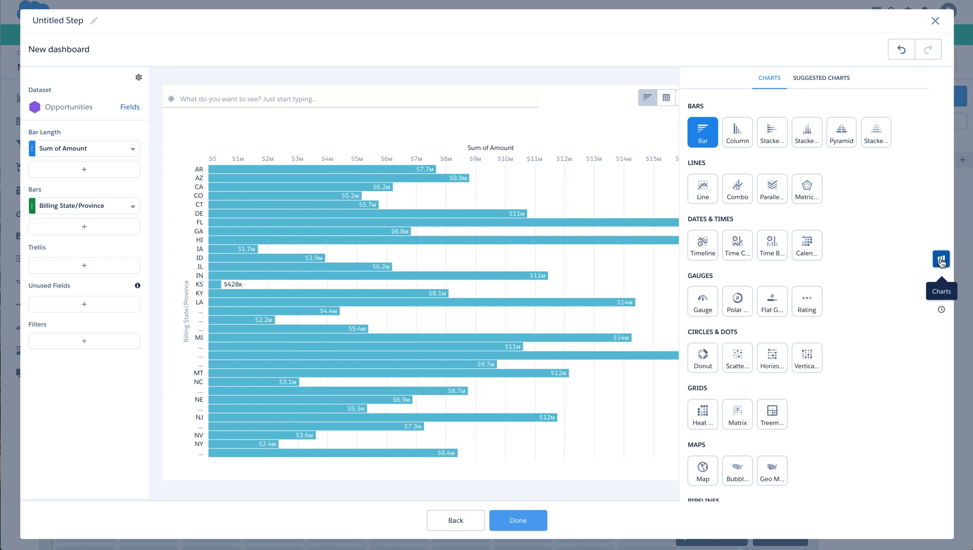
click(701, 470)
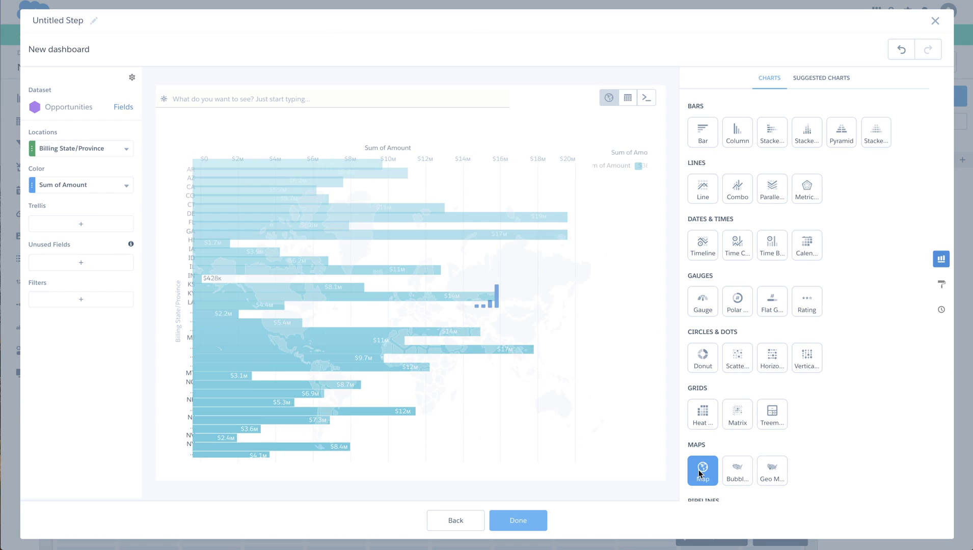
click(942, 285)
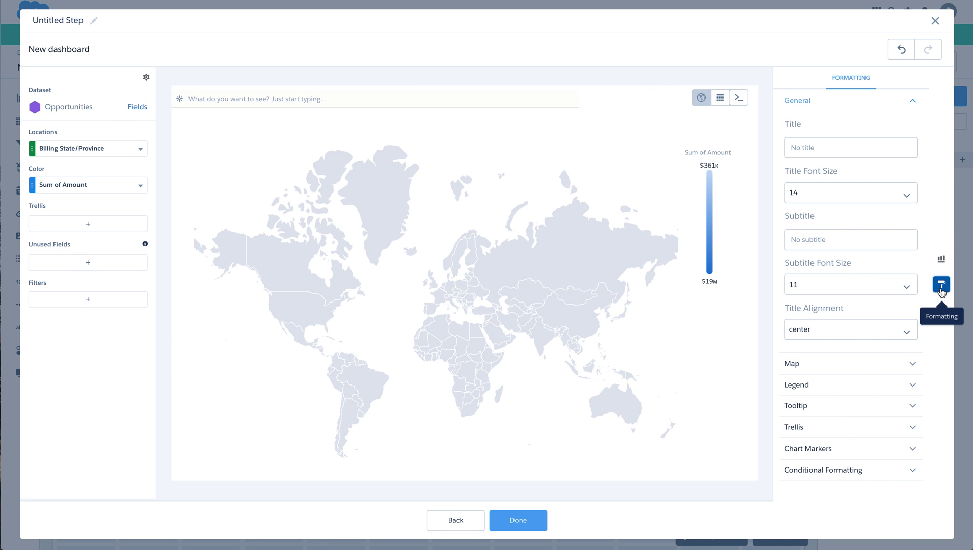
click(849, 361)
click(834, 320)
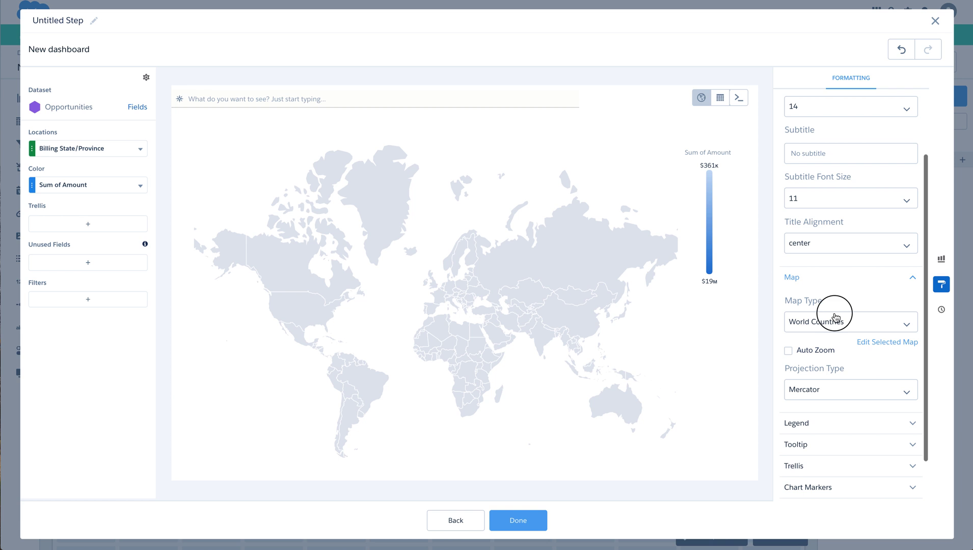
click(834, 340)
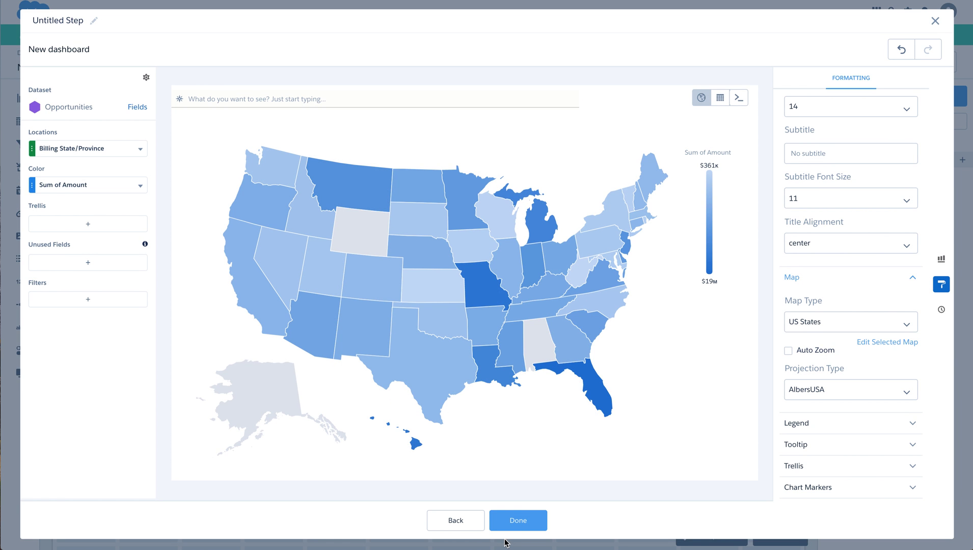
click(531, 525)
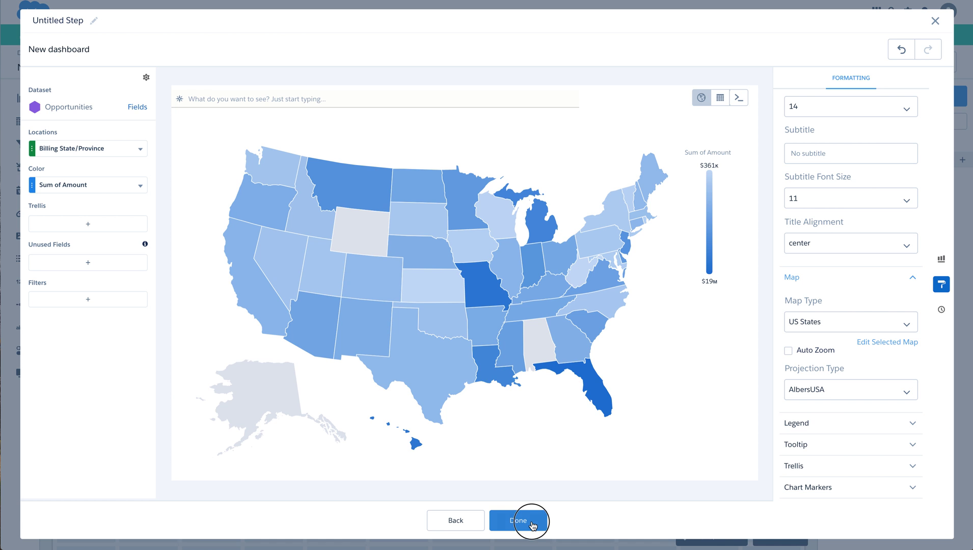
Place three link widgets side by side in the row above the chart on the Amount by Industry page
click(131, 87)
click(196, 87)
click(265, 89)
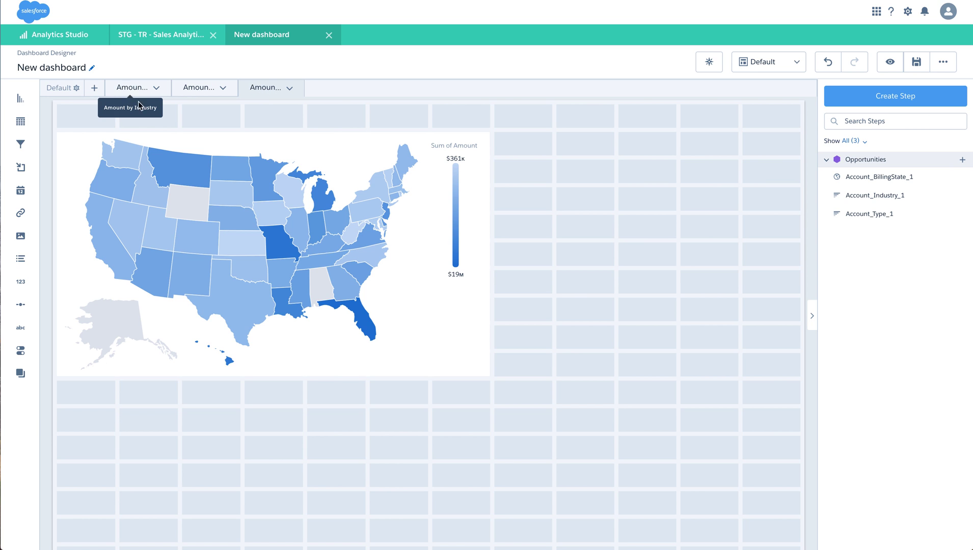
click(126, 89)
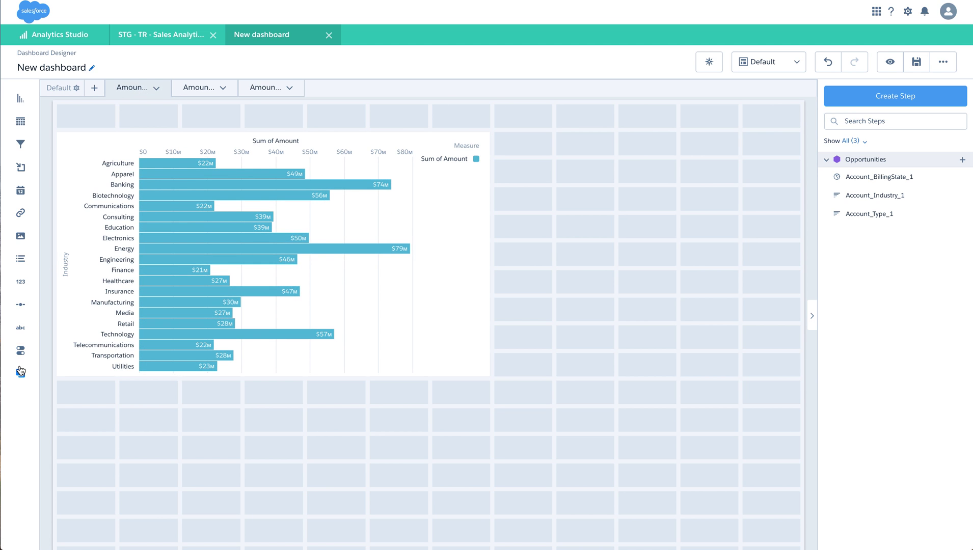
drag(21, 219, 152, 116)
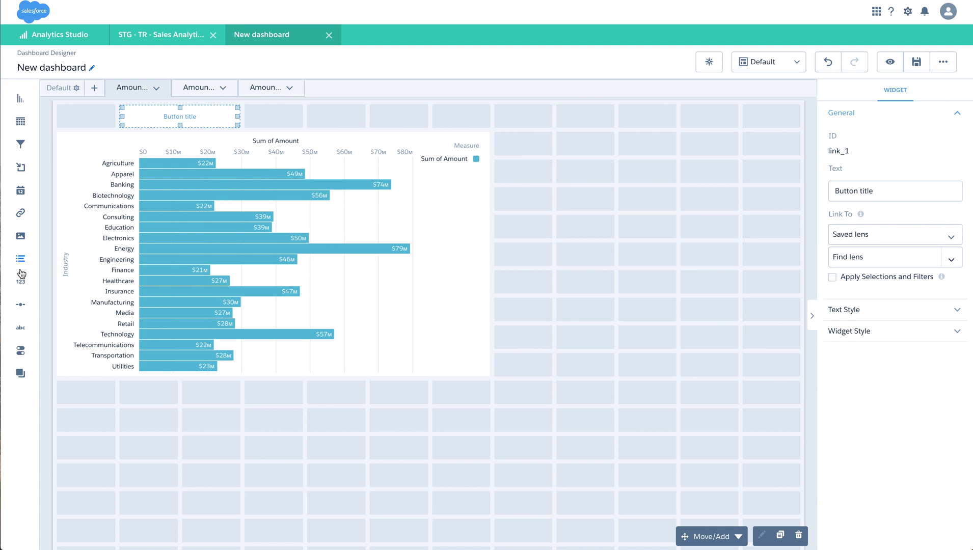
click(21, 221)
drag(21, 220, 281, 120)
drag(20, 214, 410, 130)
Set the text of the three link widgets to Industry, Account Type and States, in that order
click(211, 123)
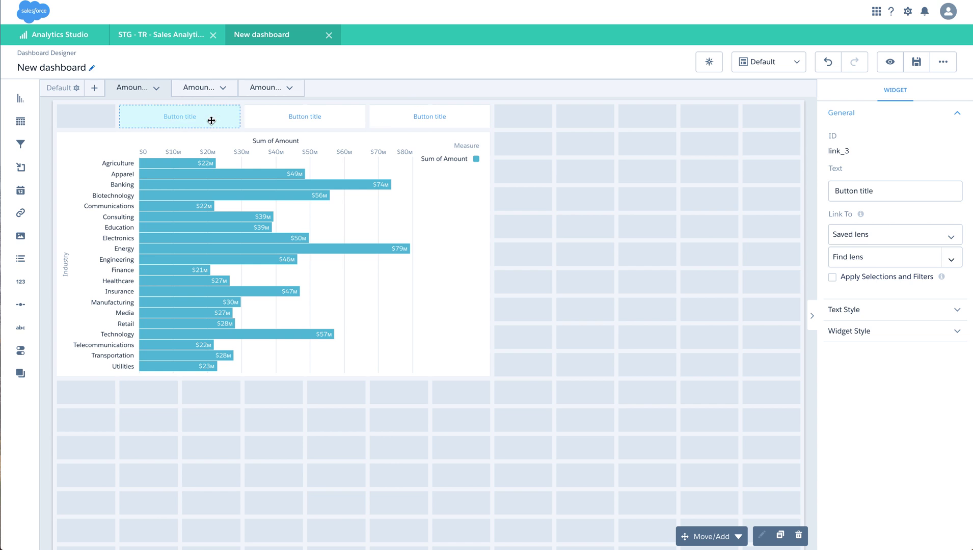
triple_click(909, 190)
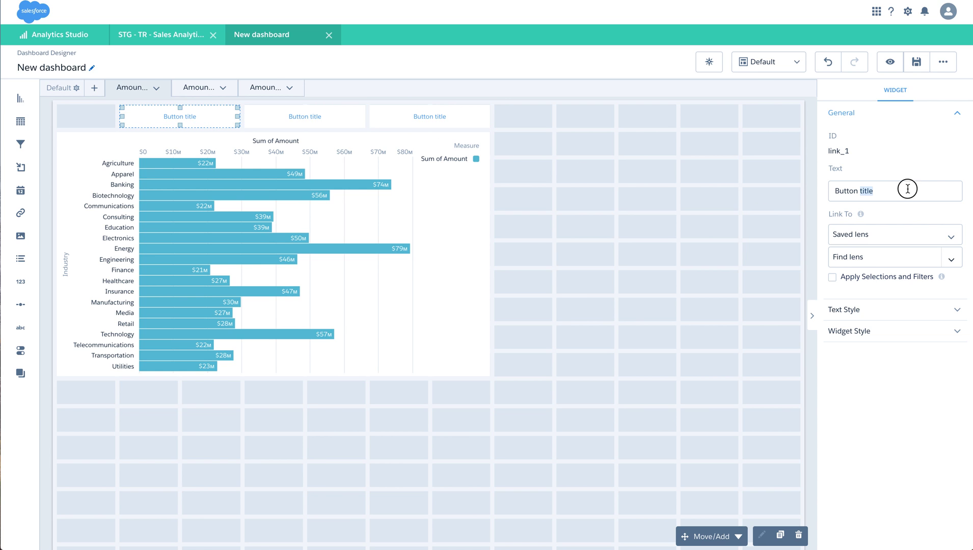
text(Industry)
click(351, 120)
triple_click(886, 194)
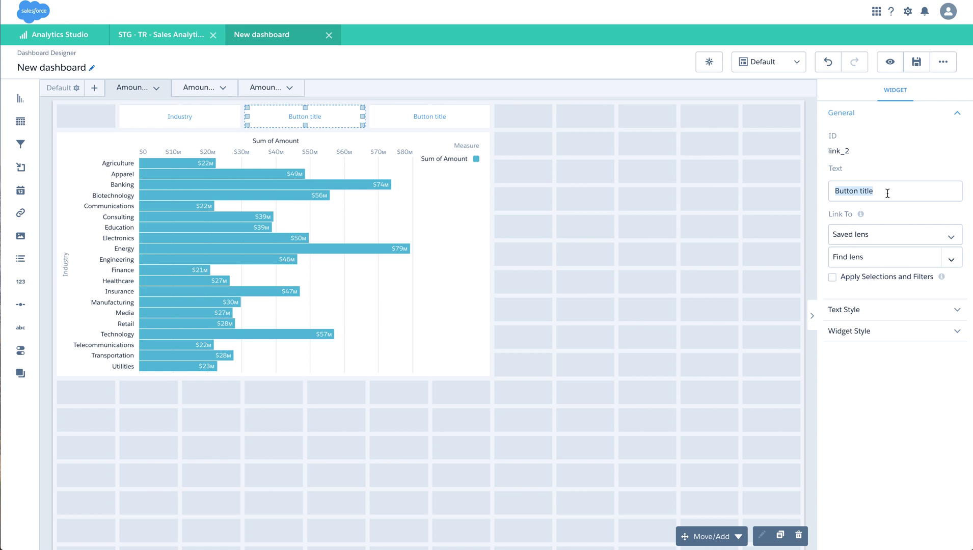
text(Account Type)
click(419, 120)
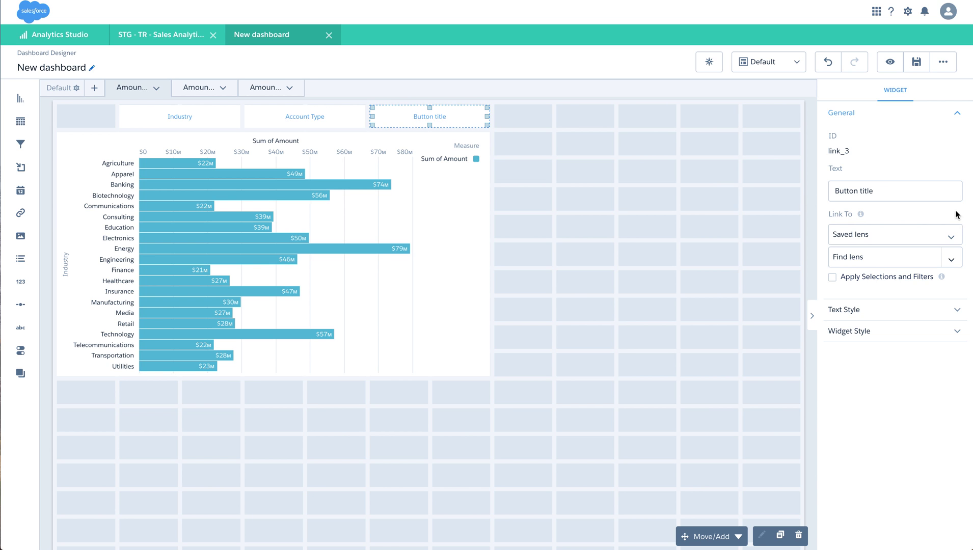
triple_click(934, 186)
text(S)
Add all three link widgets to the Amount by Account Type and Amount by State pages as well
click(230, 120)
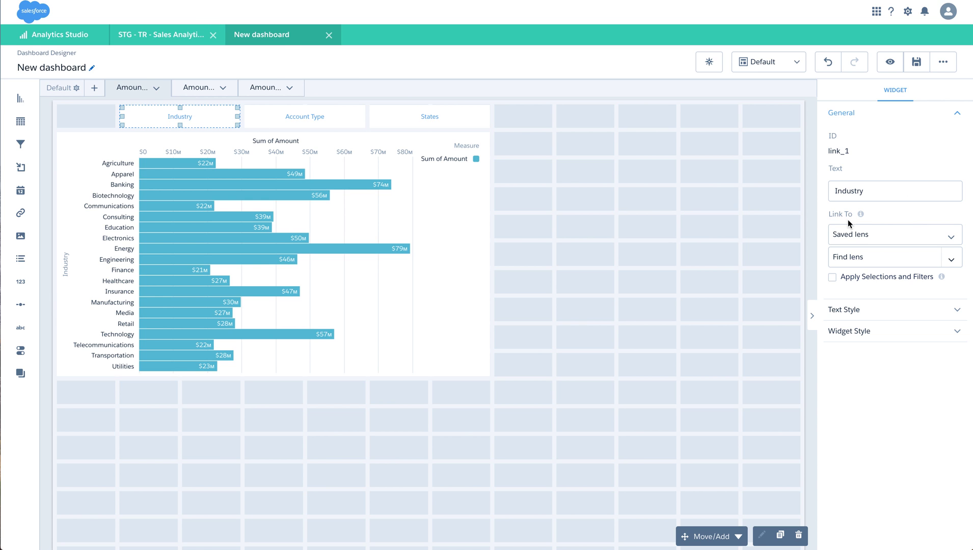
shift+click(304, 118)
shift+click(411, 121)
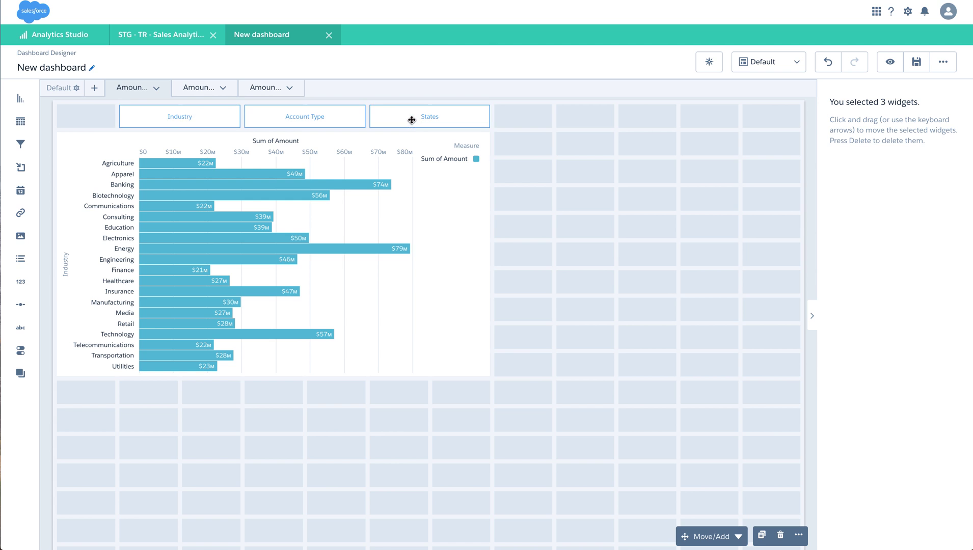
click(705, 535)
click(691, 512)
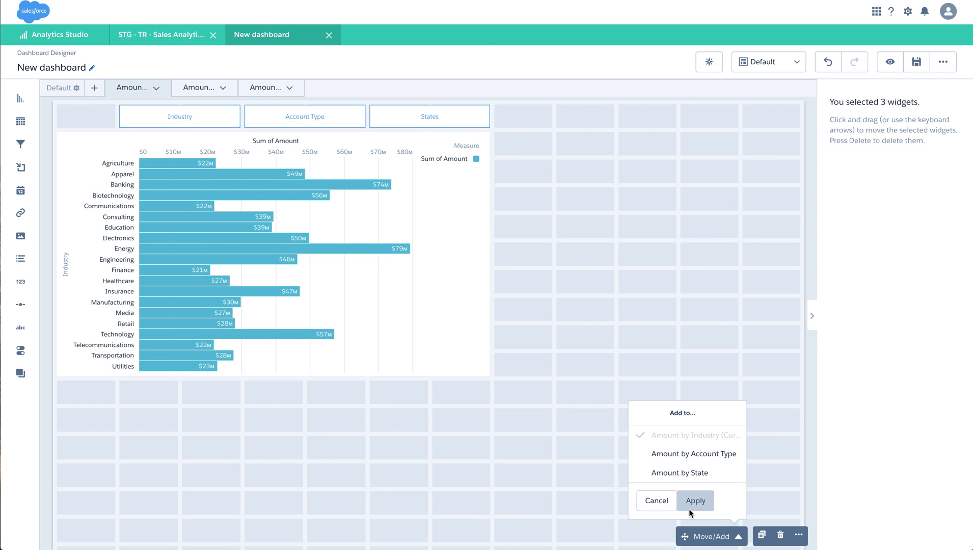
click(678, 453)
click(678, 473)
click(691, 501)
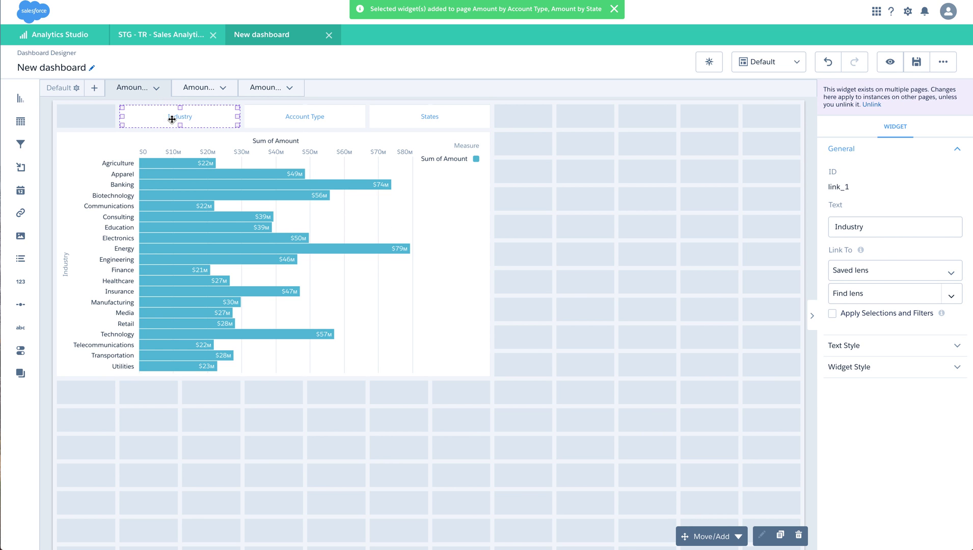
Link the Industry button to the Amount by Industry page in the layout and check its settings on the Amount by Account Type page
click(892, 282)
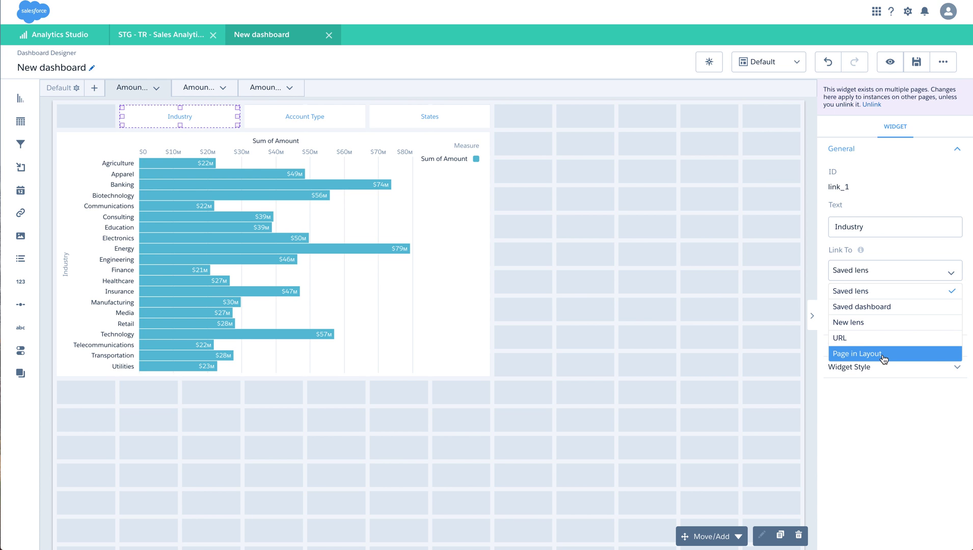
click(884, 359)
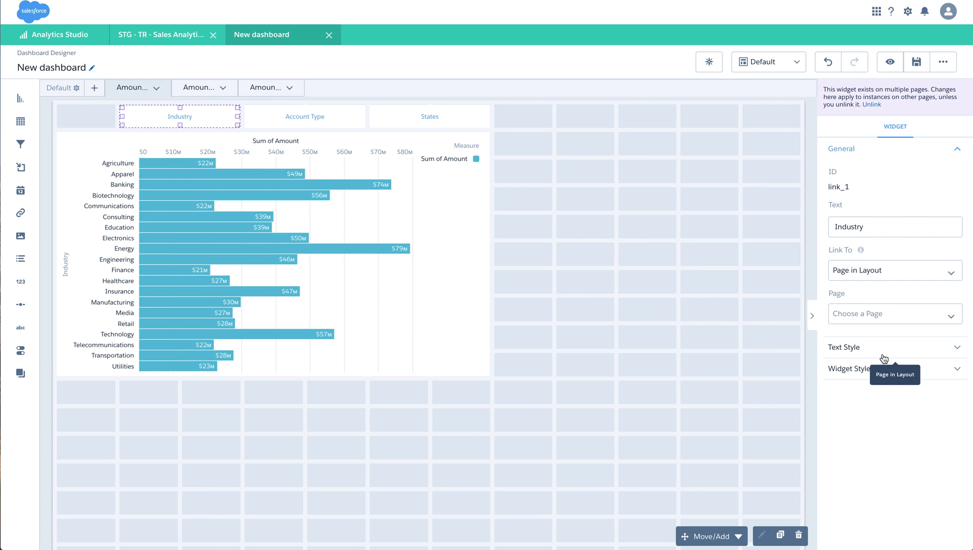
click(873, 313)
click(870, 334)
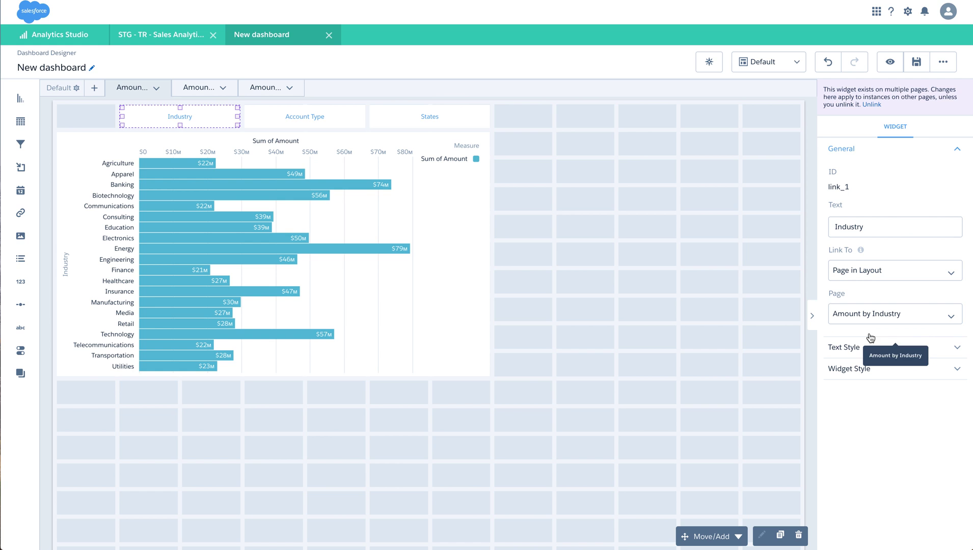
click(190, 89)
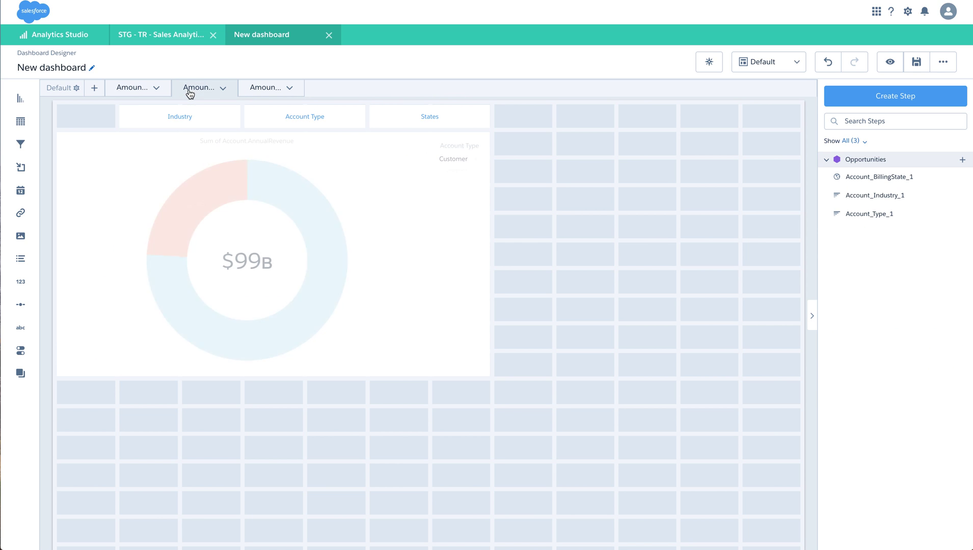
click(196, 118)
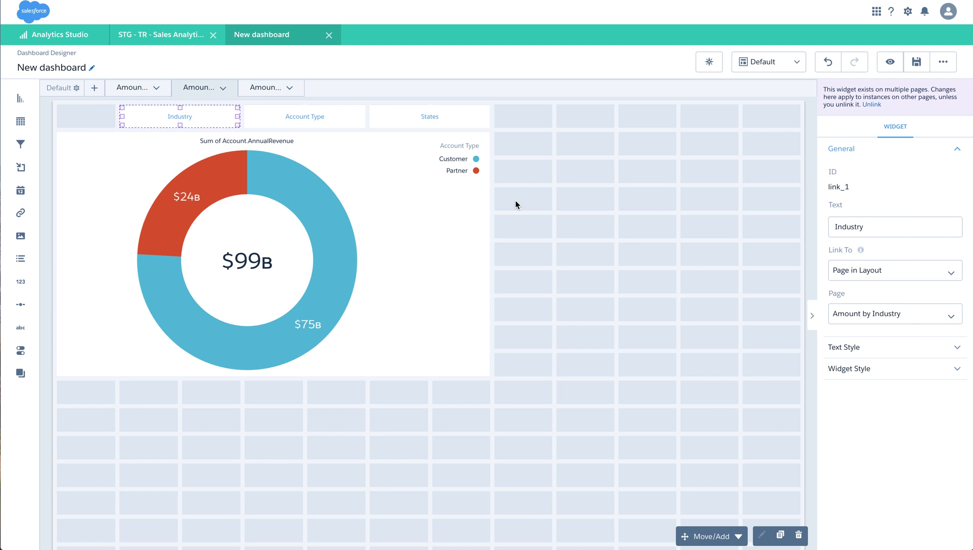
On the Amount by Industry page, link the Account Type button to the Amount by Account Type page in the layout
click(118, 90)
click(303, 120)
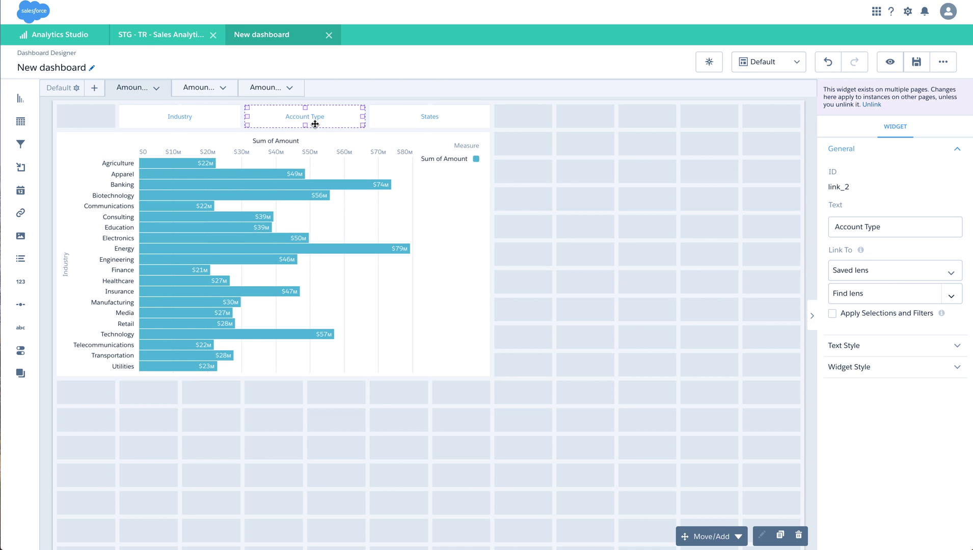
click(886, 275)
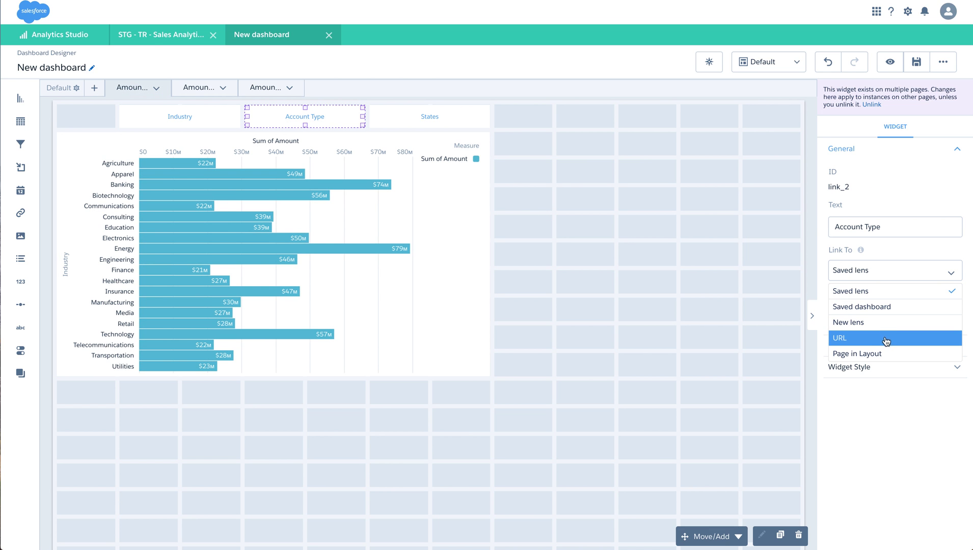
click(889, 353)
click(882, 315)
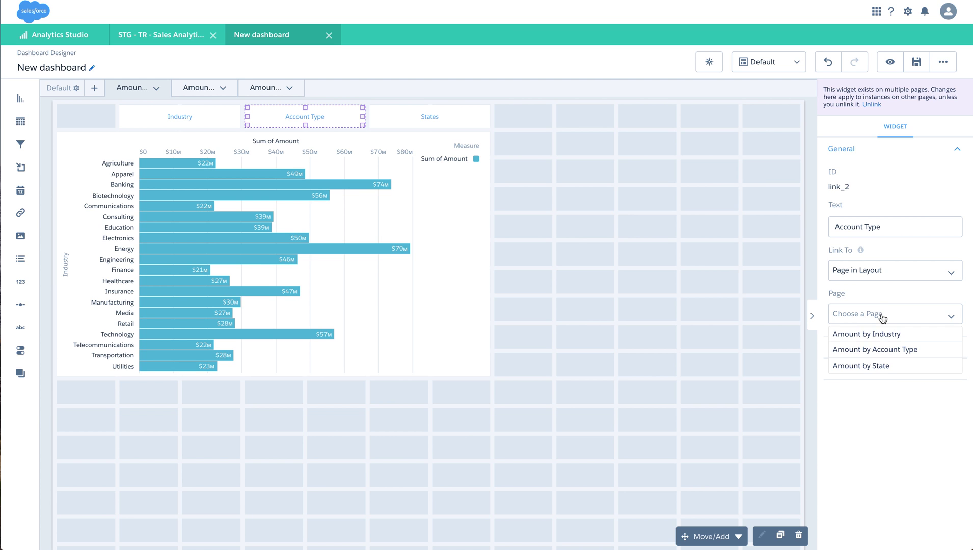
click(879, 352)
Link the States button to the Amount by State page in the layout
click(393, 120)
click(902, 270)
click(901, 353)
click(877, 313)
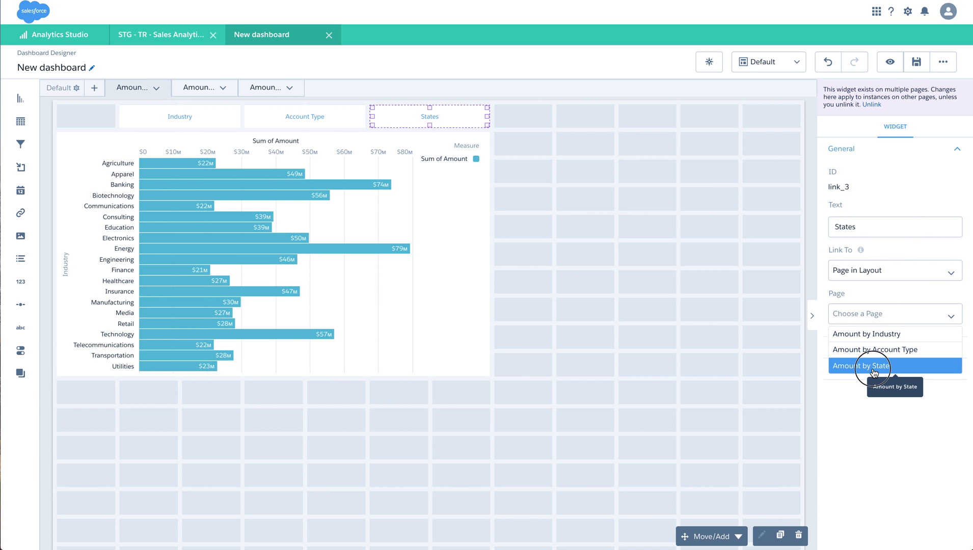
click(872, 367)
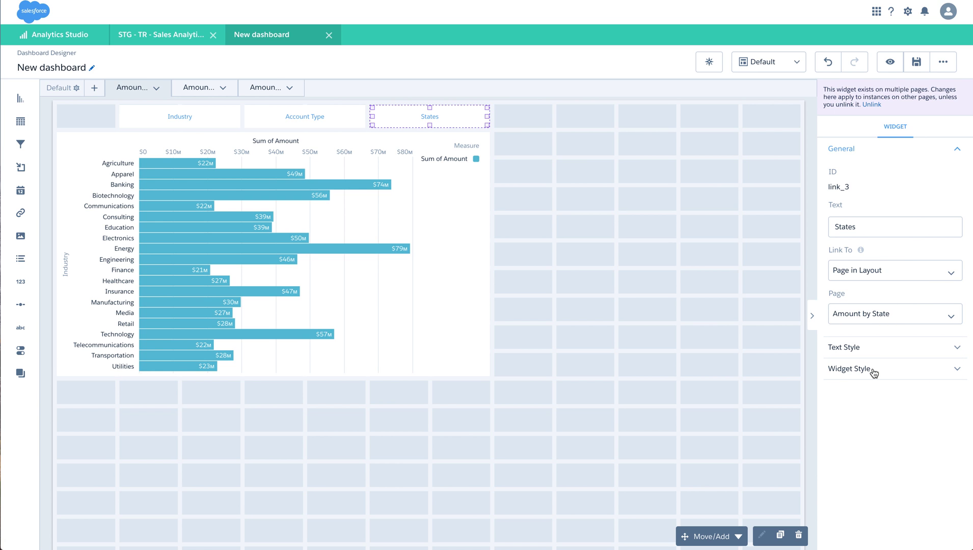
Set the text color of the Industry button to white on the Amount by Industry page
click(214, 115)
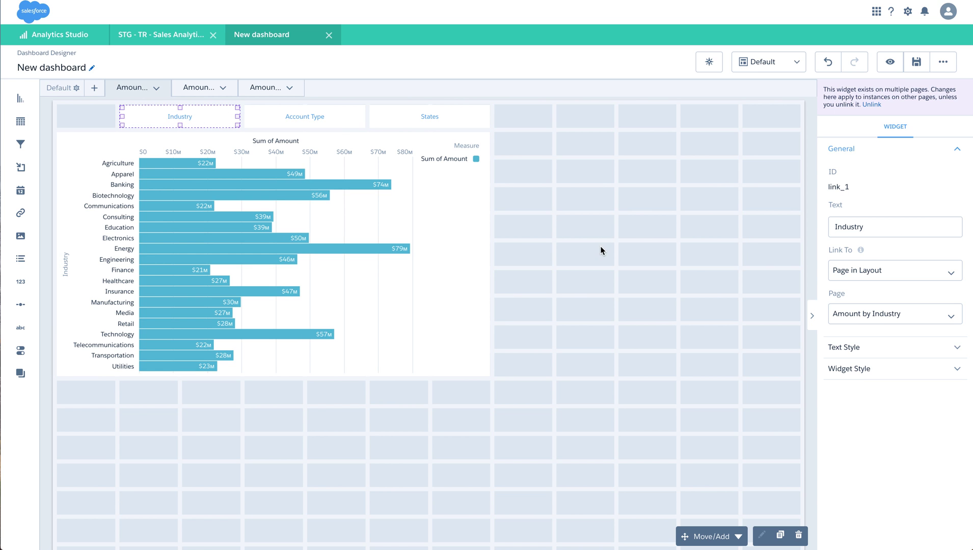
click(859, 358)
click(833, 390)
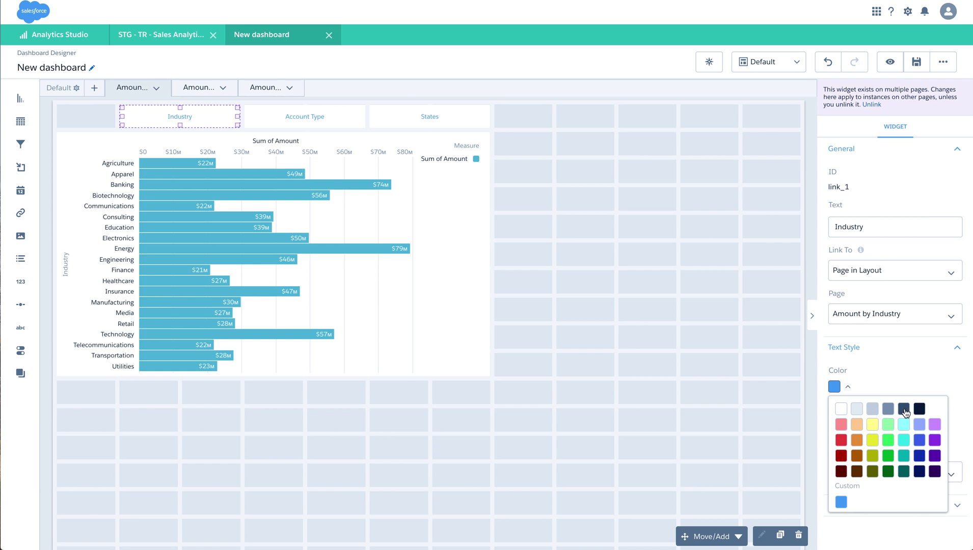
click(924, 410)
click(841, 409)
click(897, 362)
Give the Industry button a dark slate-blue background in its widget style
click(869, 514)
scroll(839, 510, down, 4)
click(847, 338)
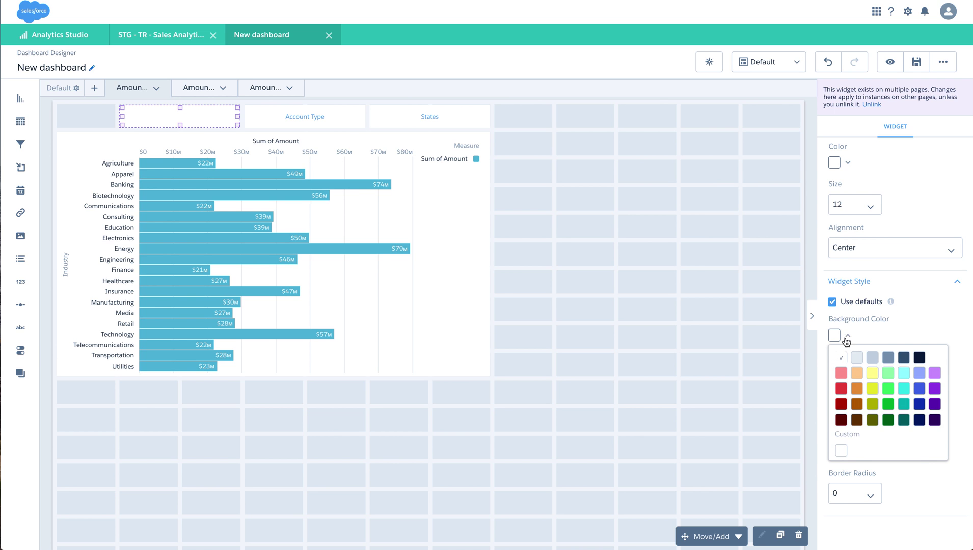
click(904, 358)
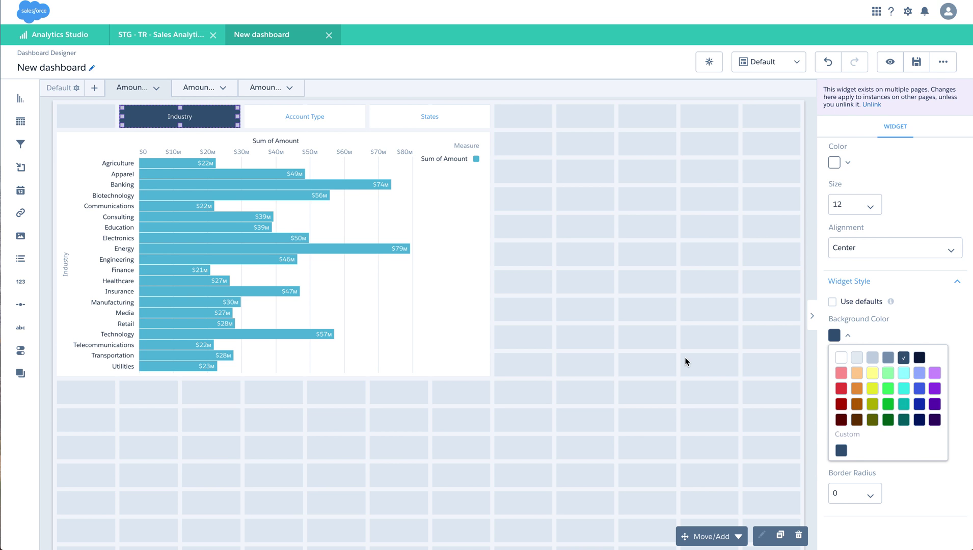
click(656, 276)
Unlink the Industry button on the Amount by Industry page from its copies on other pages and check the copy on the Amount by Account Type page
click(194, 97)
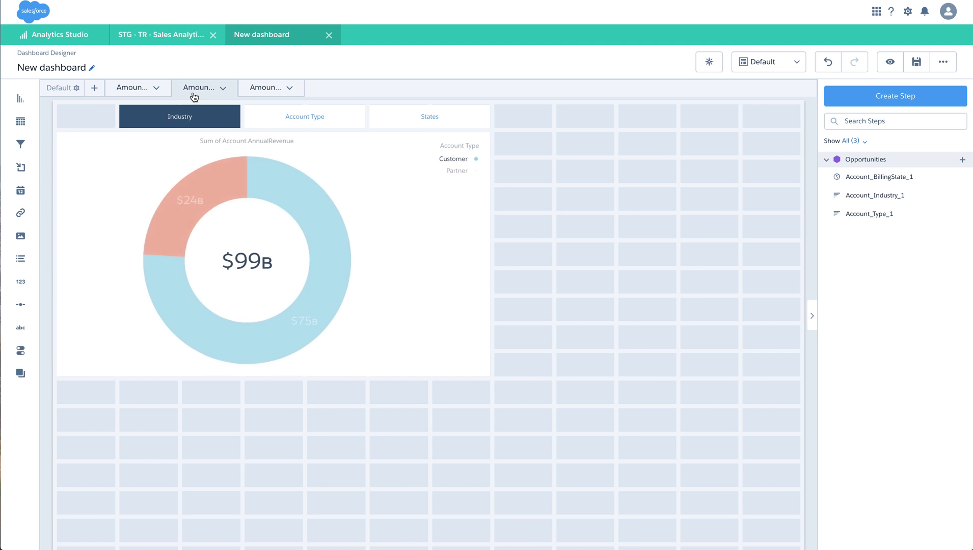
click(145, 91)
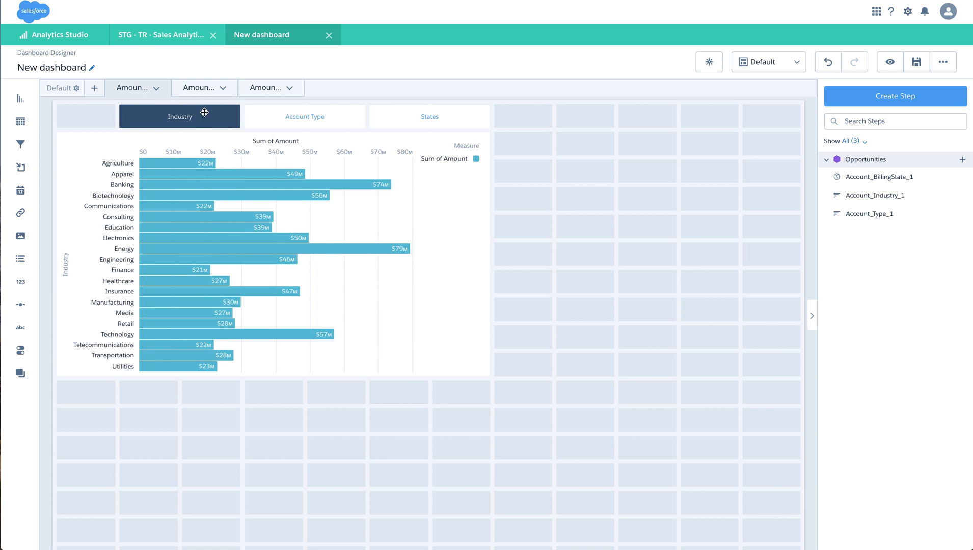
click(169, 109)
click(875, 105)
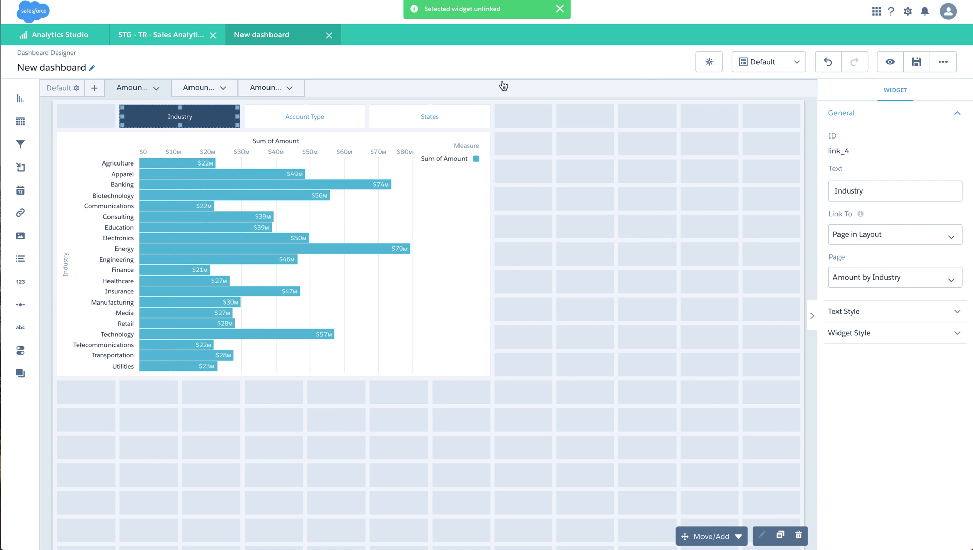
click(199, 92)
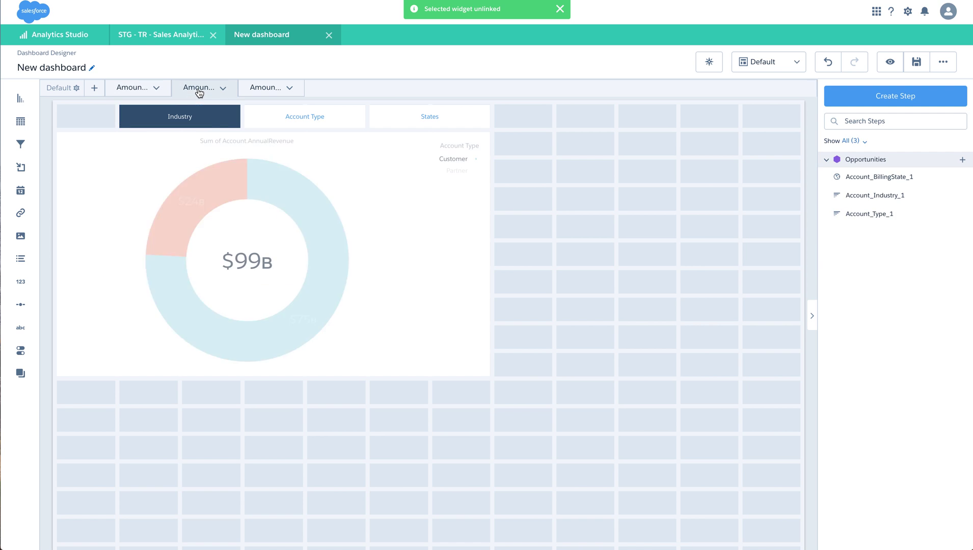
click(219, 117)
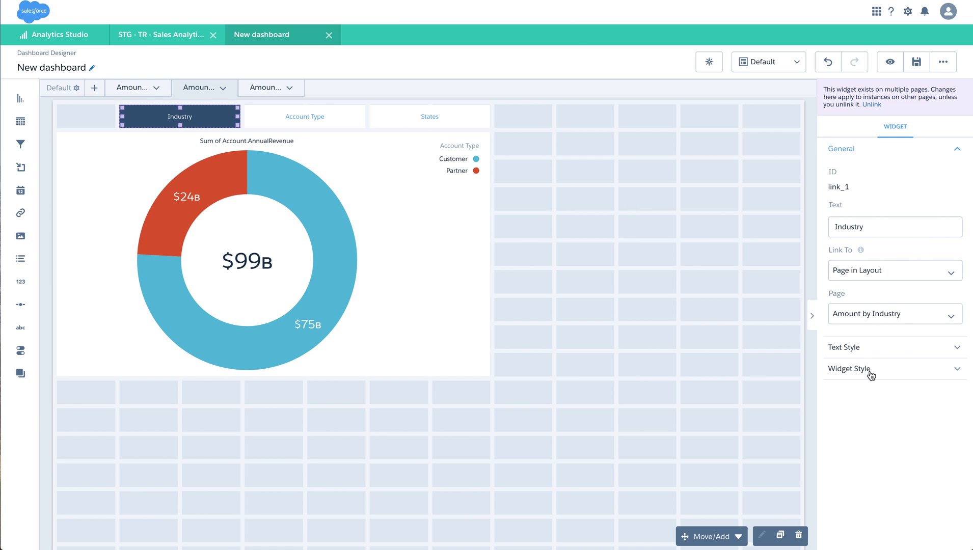
Unlink the Account Type and States buttons on the Amount by Industry page from their copies on the other pages
click(122, 94)
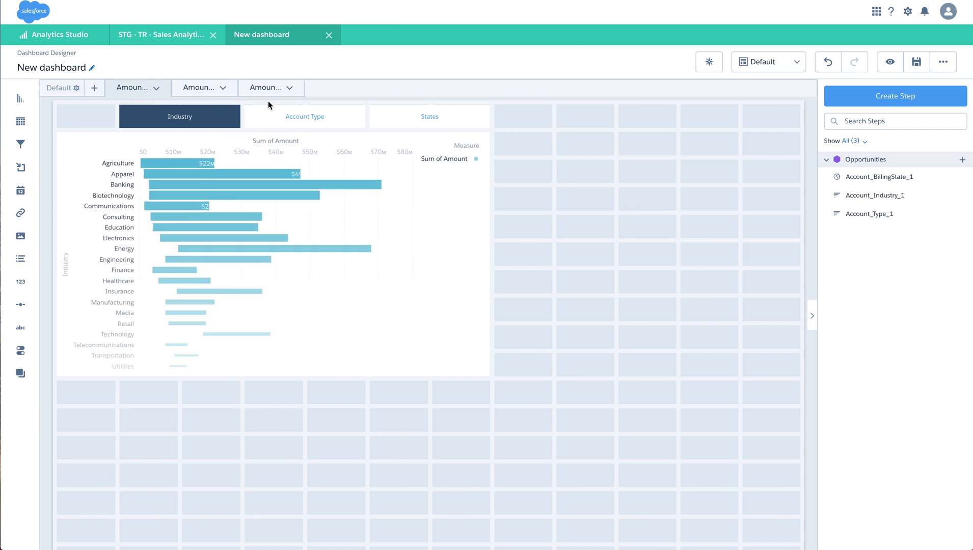
click(293, 108)
click(880, 106)
click(398, 116)
click(874, 105)
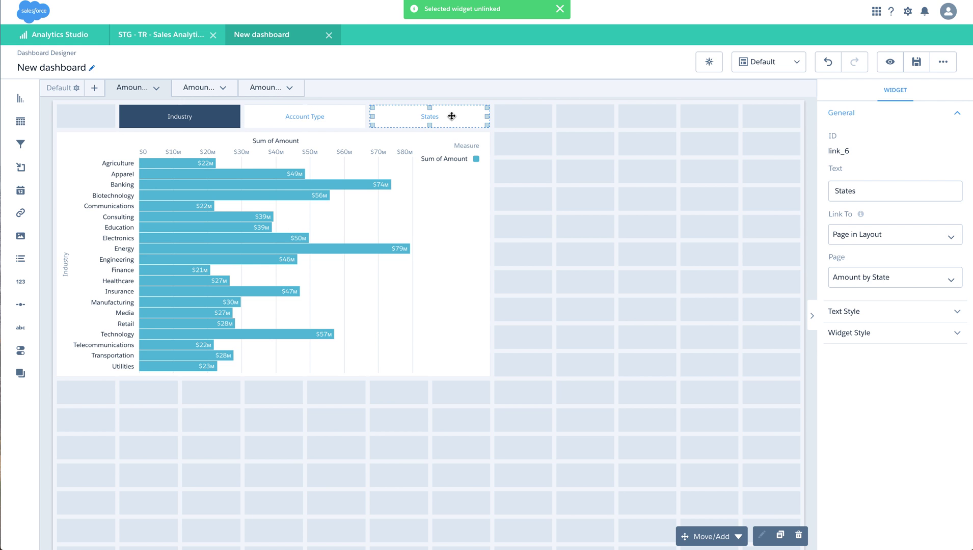
Set the text color of the Account Type and States buttons to near-black navy on the Amount by Industry page
click(337, 116)
click(856, 311)
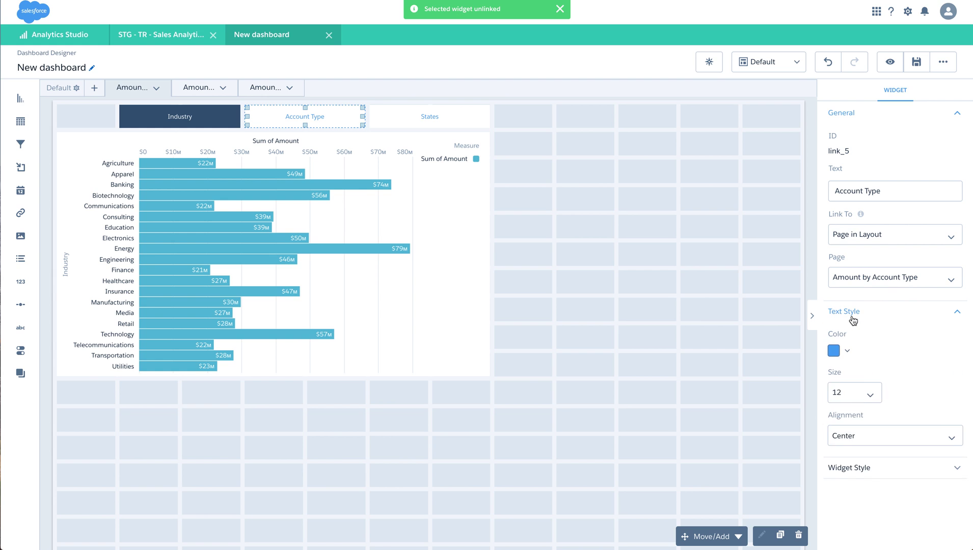
click(836, 350)
click(919, 373)
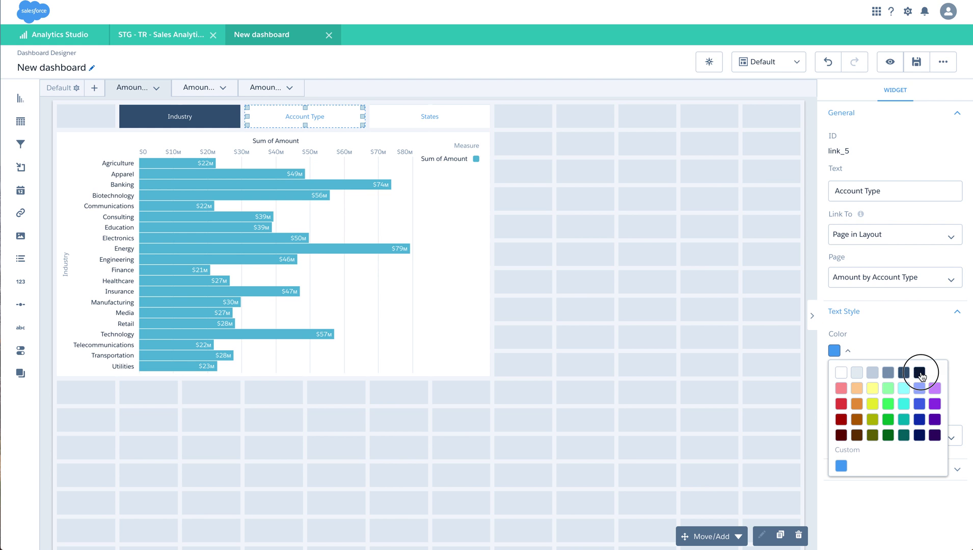
click(457, 122)
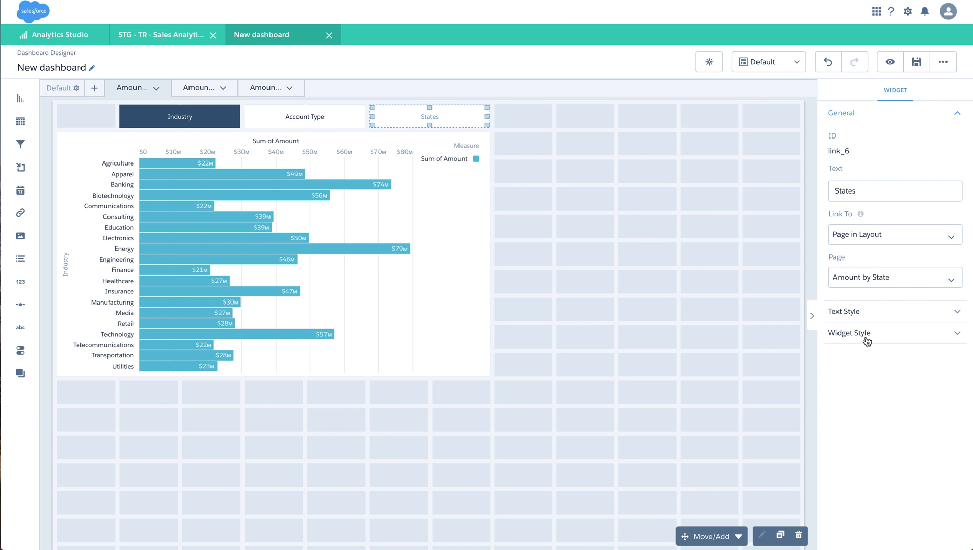
click(857, 318)
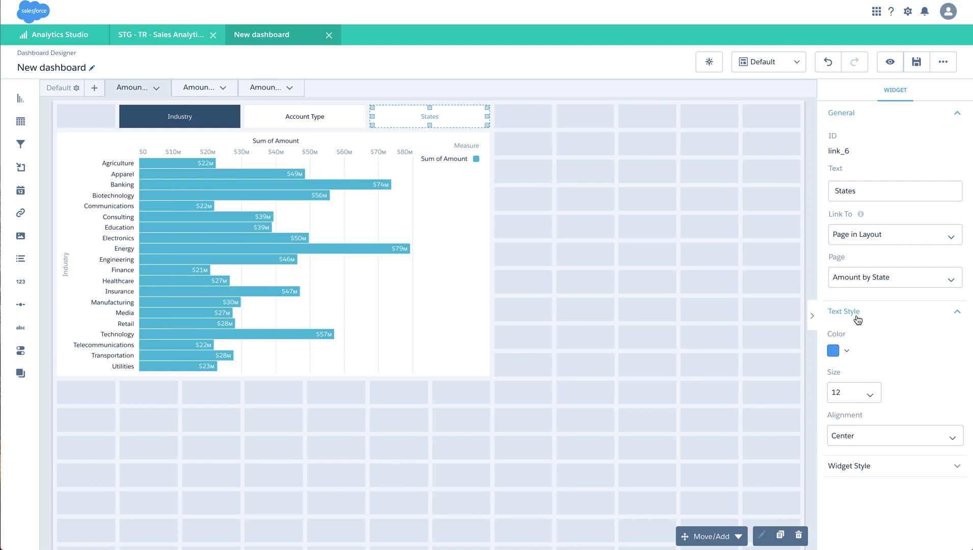
click(843, 349)
click(919, 373)
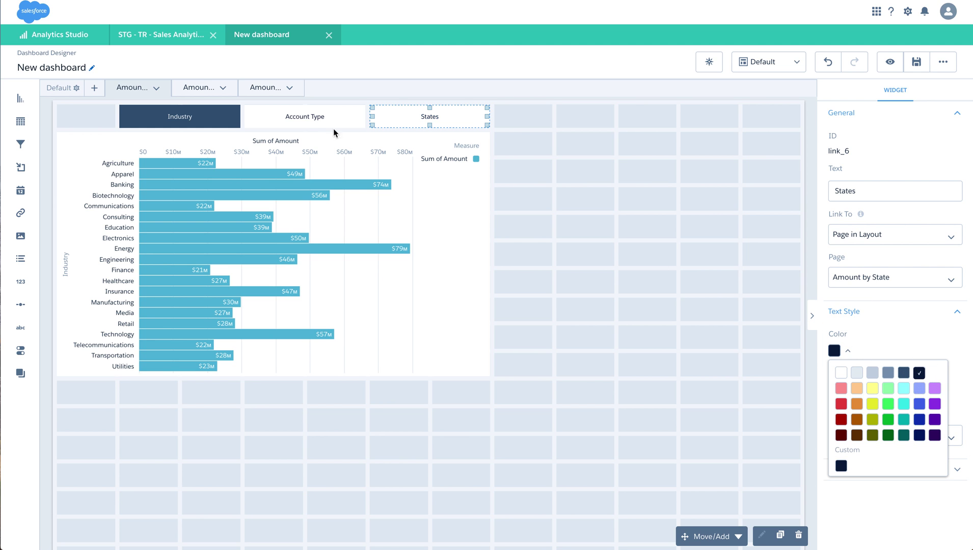
On the Amount by Account Type page, set the Industry button's text color to near-black navy
click(203, 92)
click(238, 118)
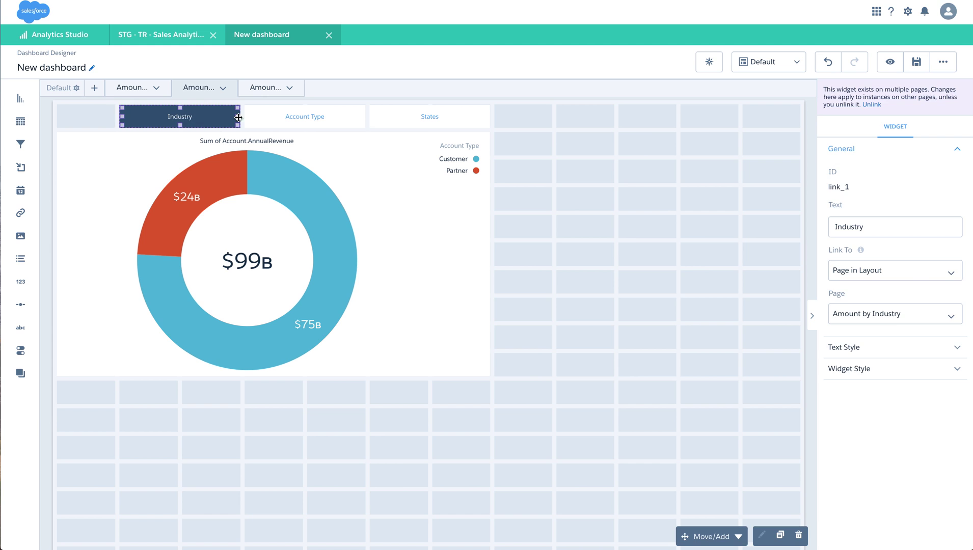
click(851, 351)
click(848, 390)
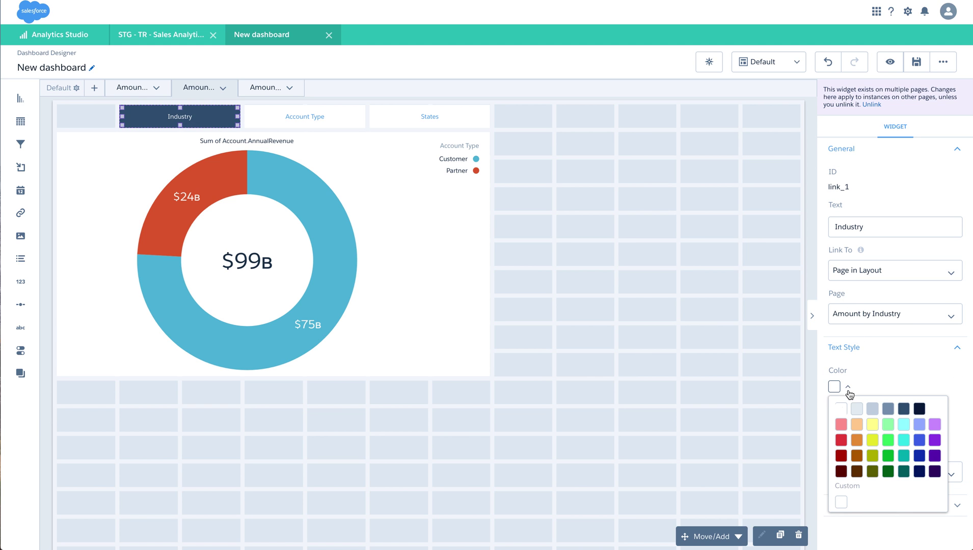
click(919, 410)
click(925, 389)
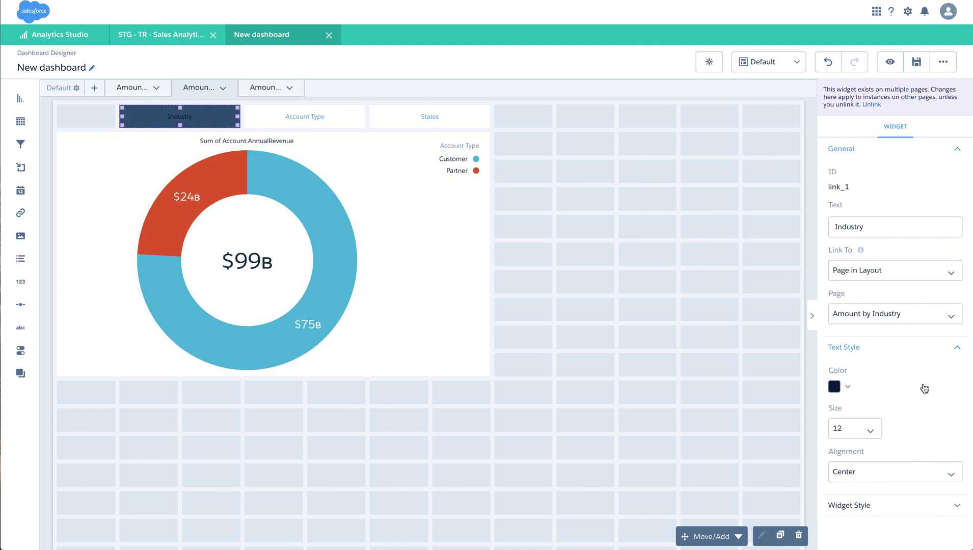
Set the Industry button's background color to white on the Amount by Account Type page
click(859, 502)
scroll(838, 388, down, 4)
click(834, 335)
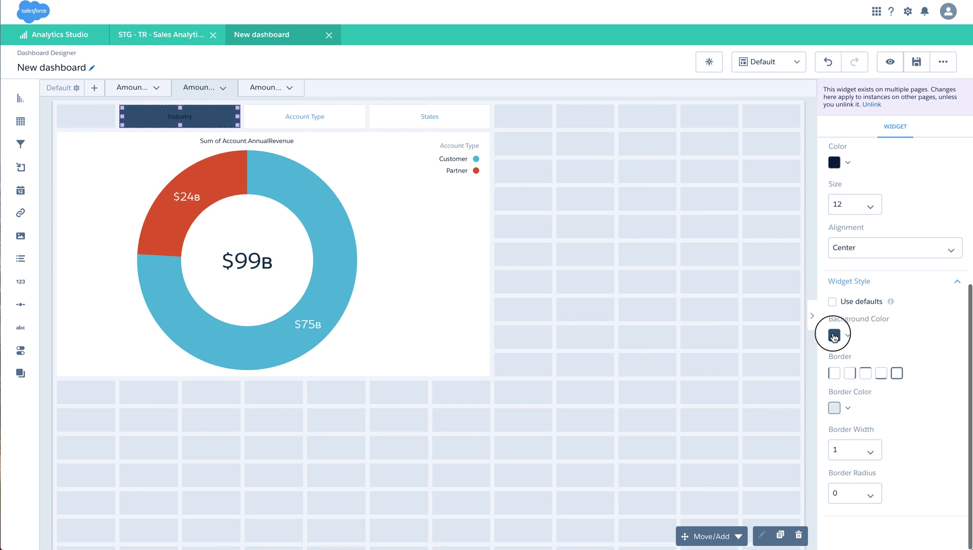
click(841, 358)
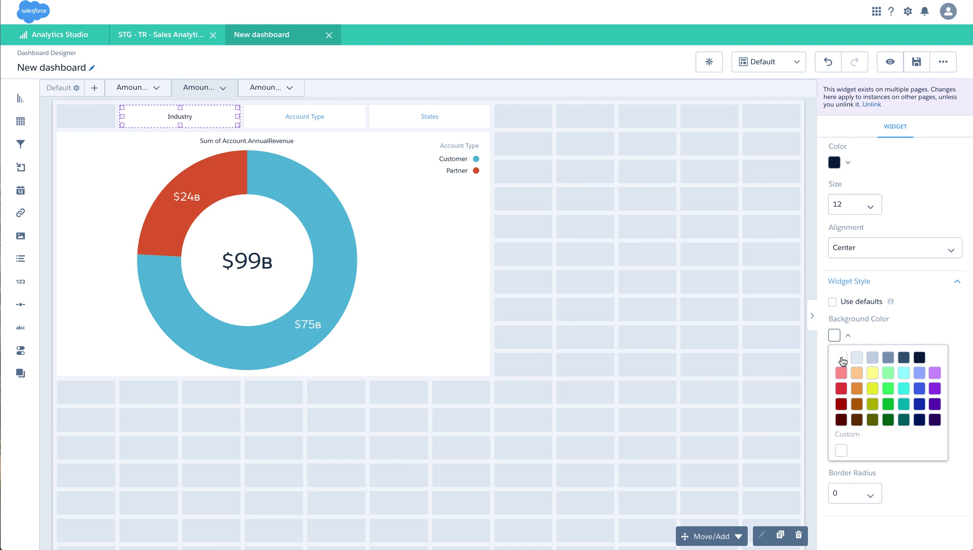
Open the text color choices for the Account Type button on the Amount by Account Type page
click(340, 116)
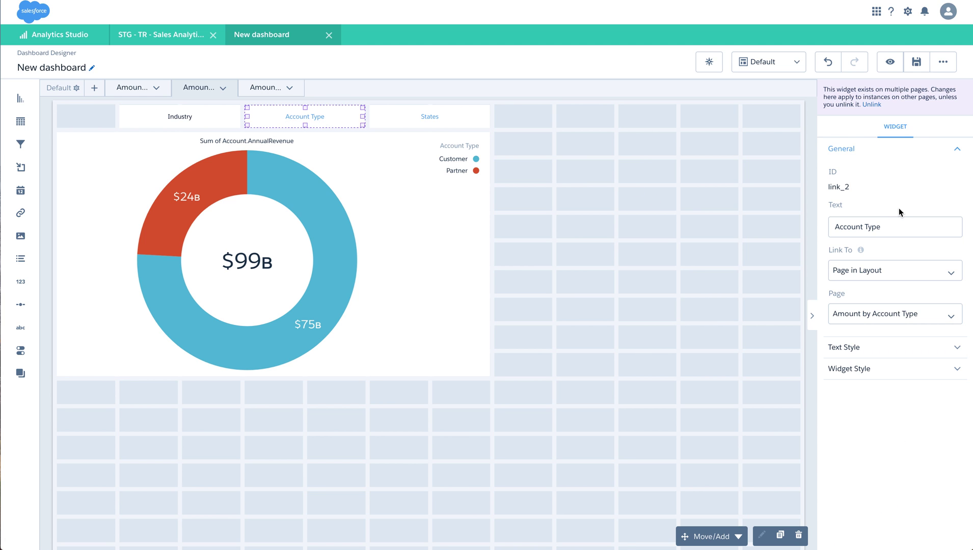
click(869, 347)
click(834, 386)
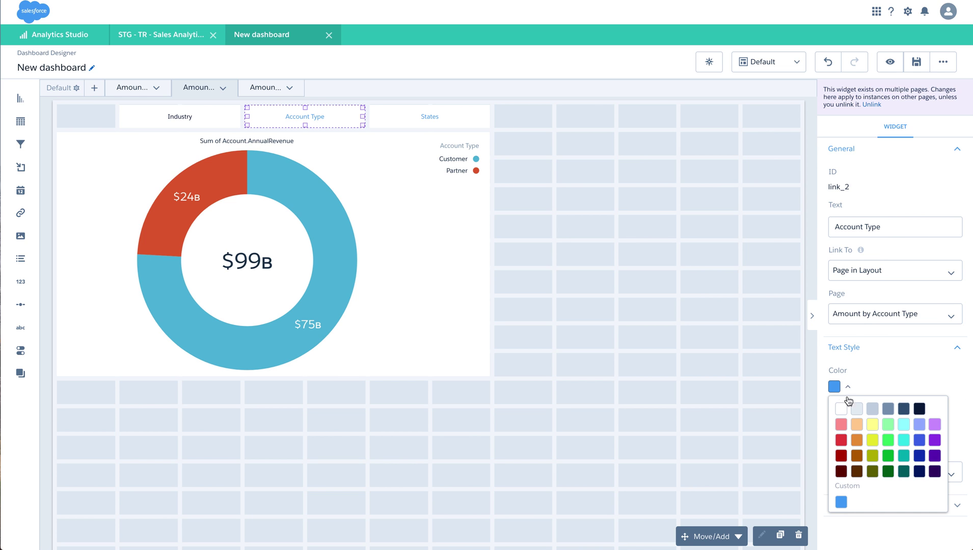
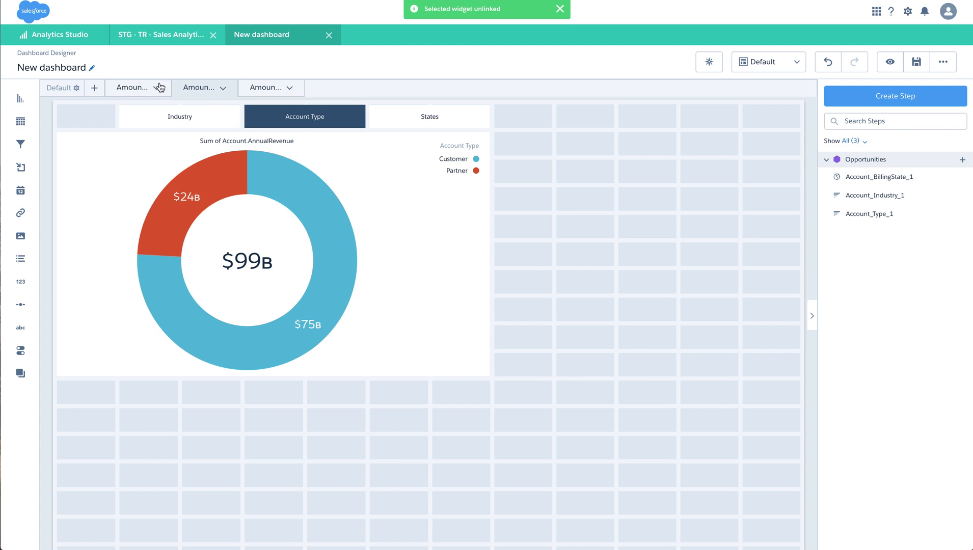
Unlink the Industry and States buttons on the Amount by Account Type page from their copies on the other pages
click(273, 111)
click(428, 112)
click(210, 94)
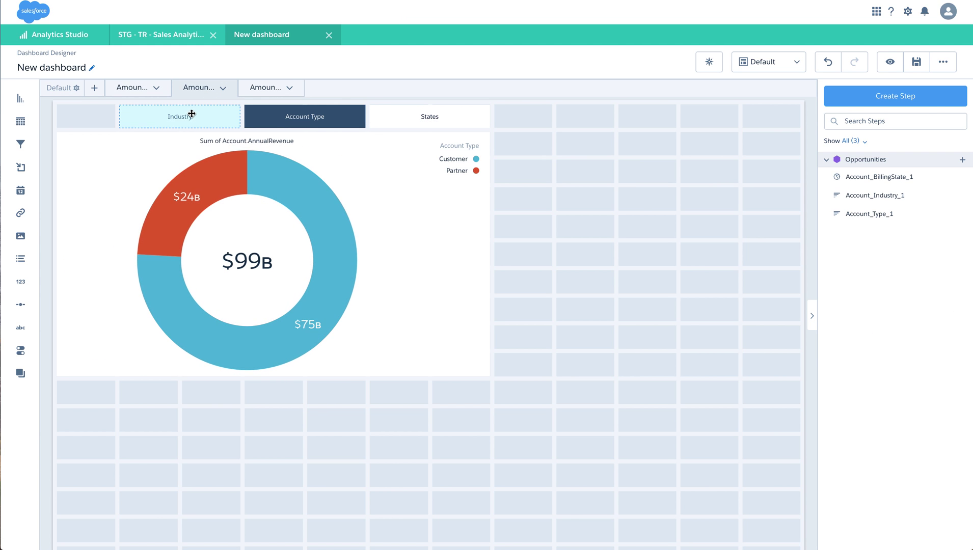
click(193, 115)
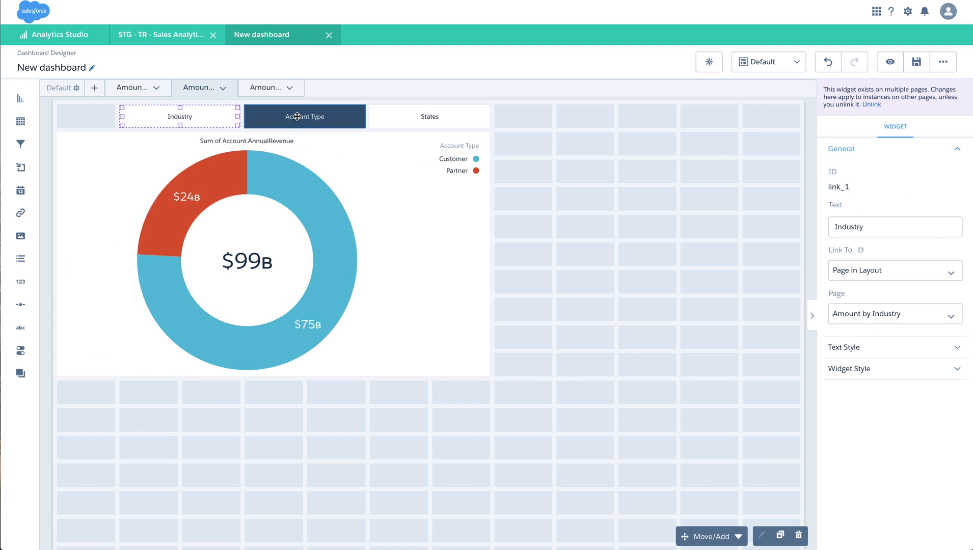
click(871, 105)
click(334, 118)
click(396, 115)
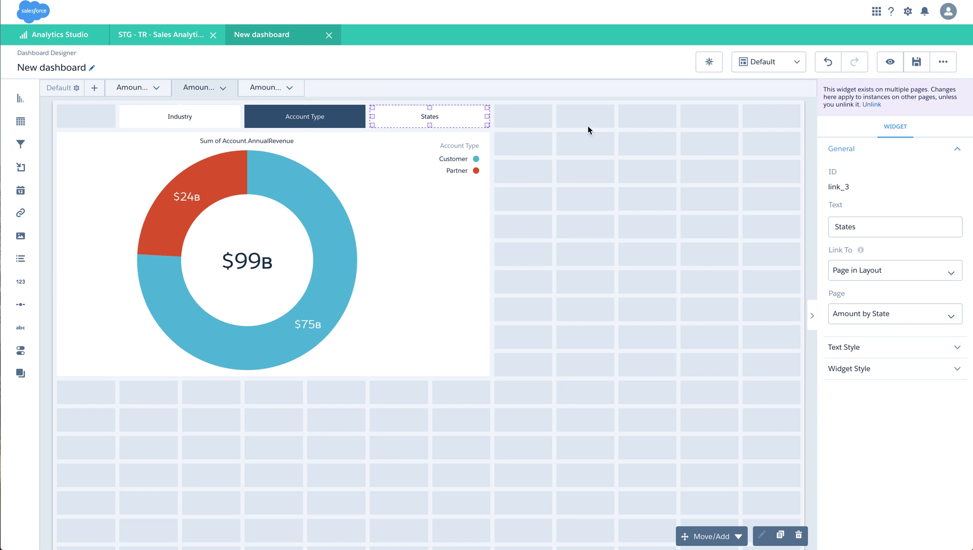
click(872, 105)
On the Amount by State page, set the Account Type button's text color to near-black navy
click(261, 87)
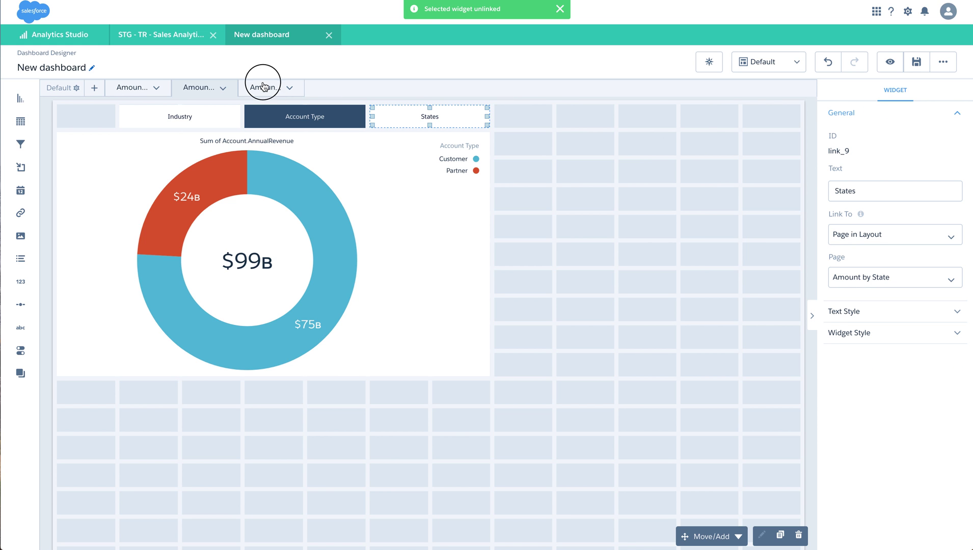
click(447, 118)
click(305, 116)
click(858, 312)
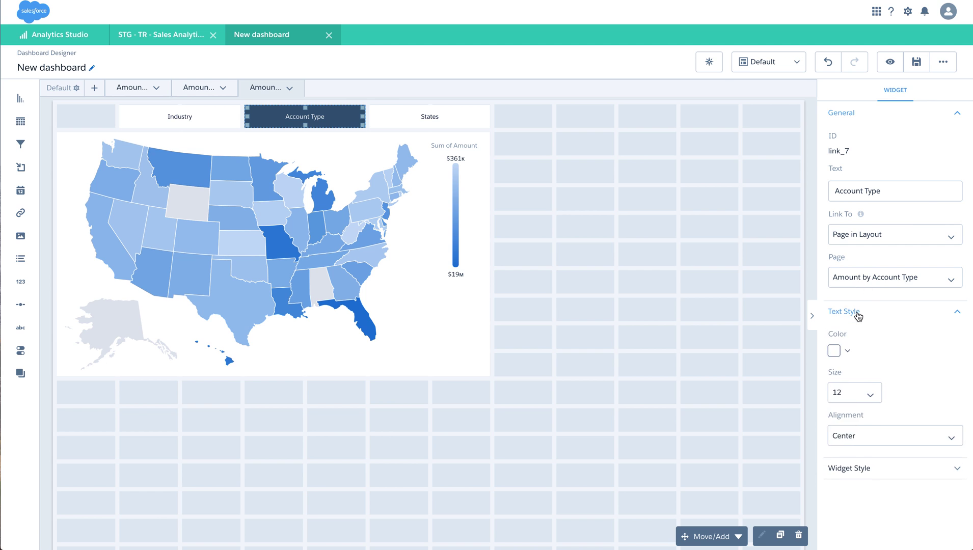
click(835, 350)
click(919, 373)
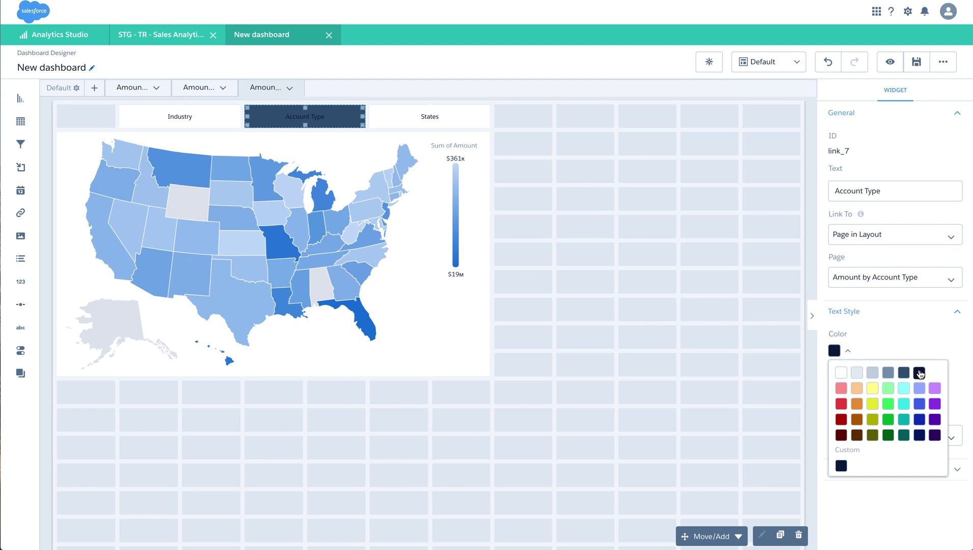
click(835, 351)
Set the Account Type button's background color to white on the Amount by State page
click(863, 468)
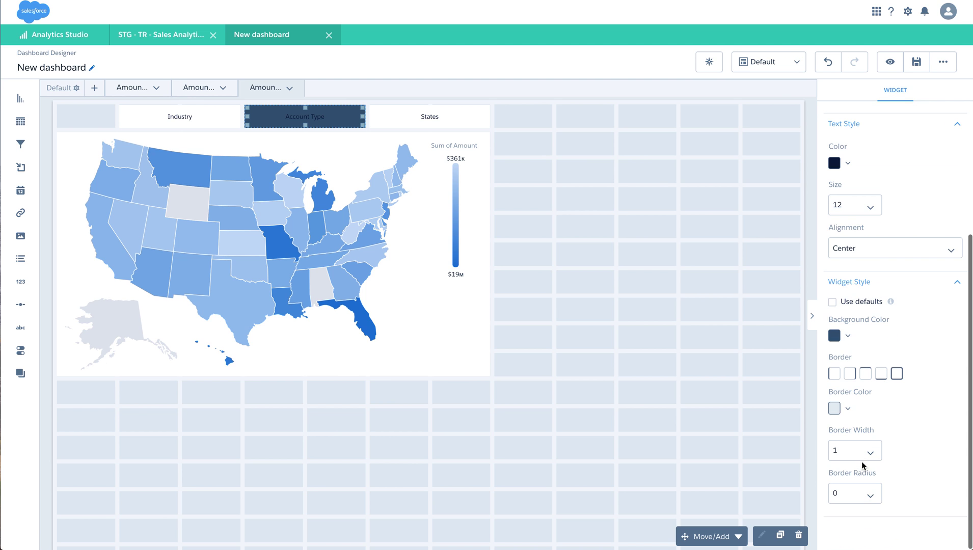
click(836, 337)
click(842, 360)
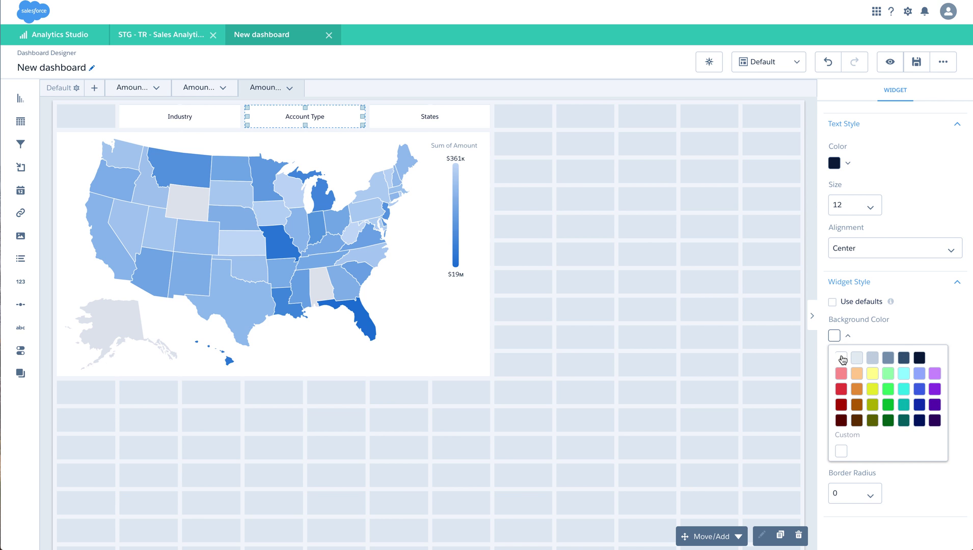
Set the States button's text color to white on the Amount by State page
click(428, 117)
click(867, 313)
click(835, 352)
click(842, 374)
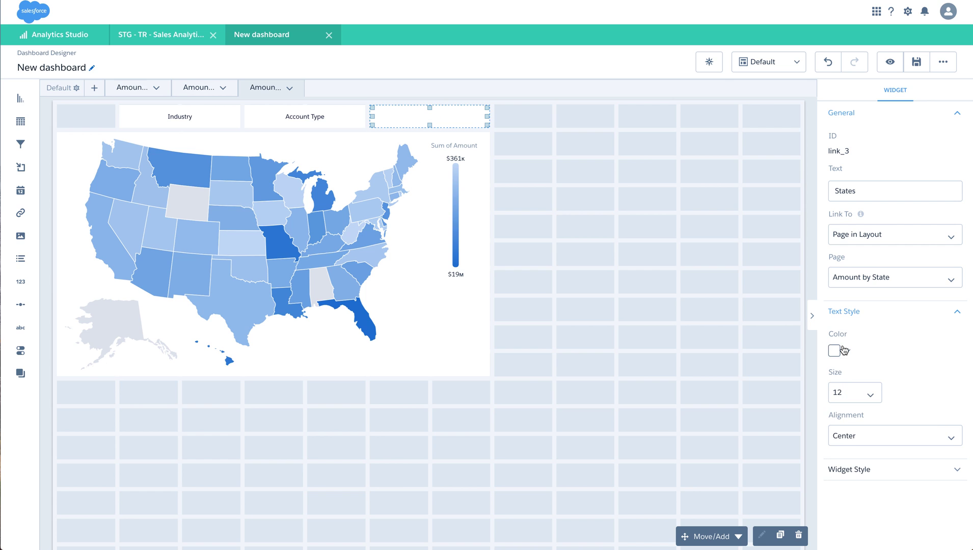
Give the States button a dark slate-blue background on the Amount by State page
click(846, 525)
scroll(857, 433, down, 5)
click(835, 336)
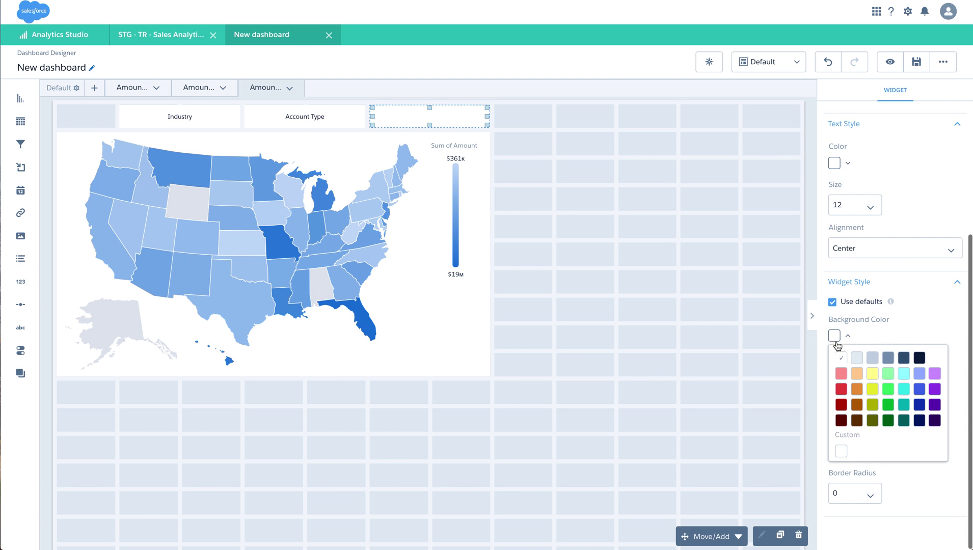
click(904, 358)
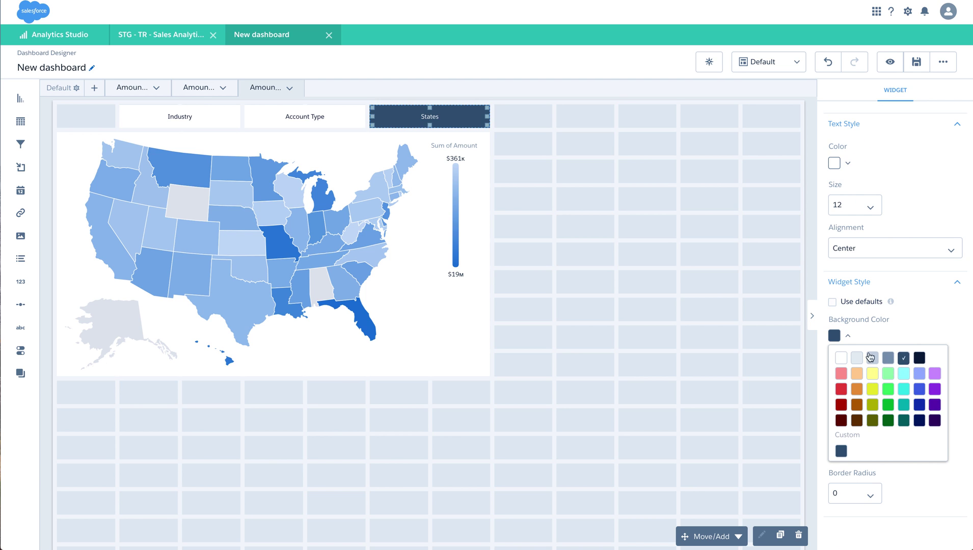
Deselect the States button and check the navigation button highlighting on the Account Type and Industry pages
click(630, 338)
click(210, 86)
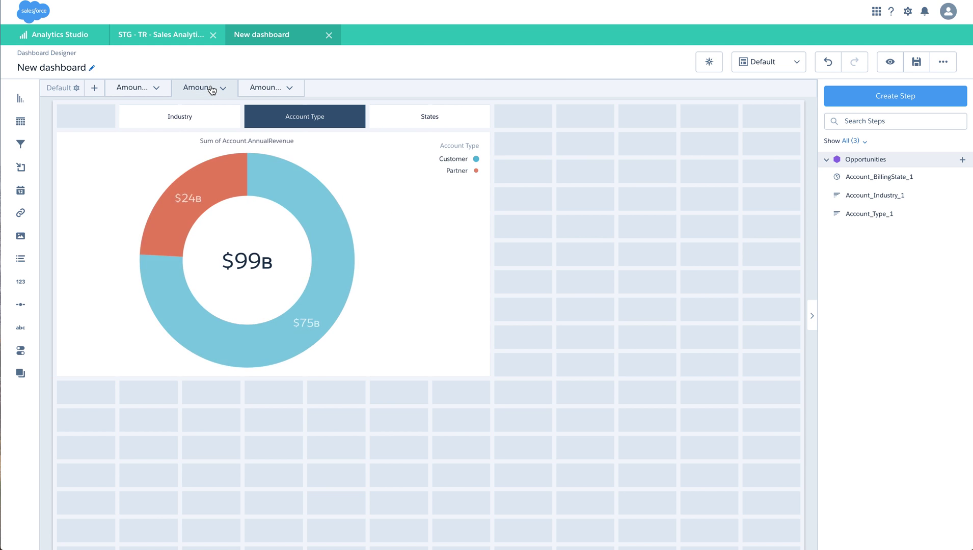
click(147, 89)
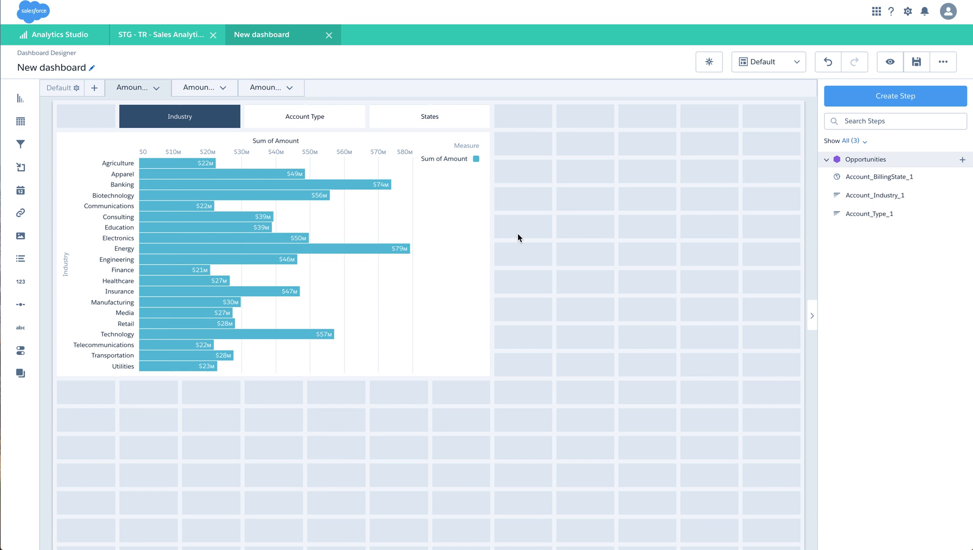
Preview the dashboard and test page switching with the Industry, Account Type and States buttons, ending on the Industry page
click(890, 61)
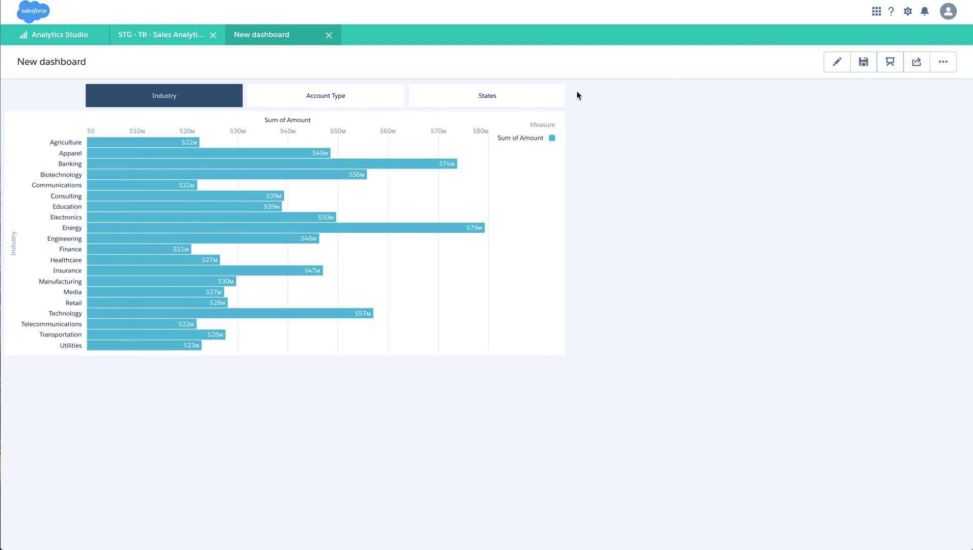
click(141, 100)
click(338, 97)
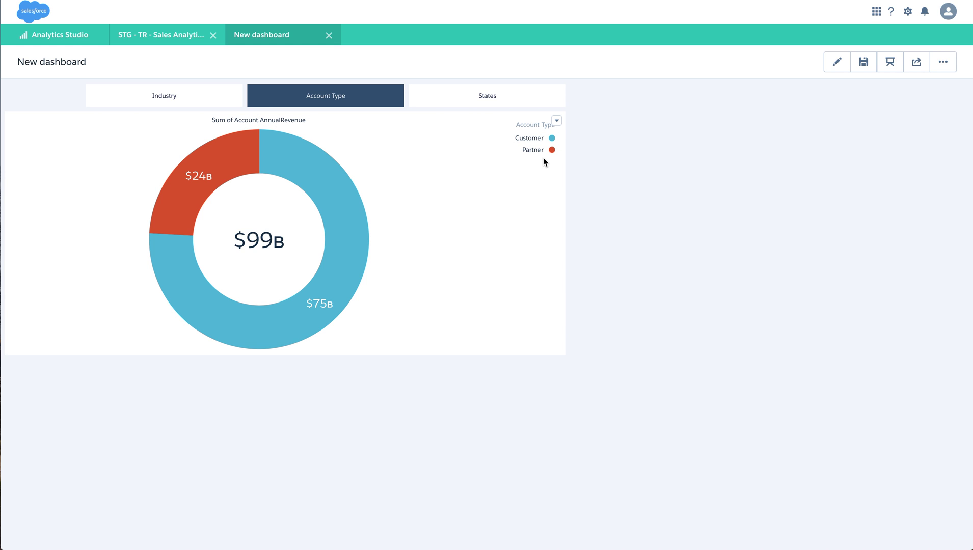
click(493, 102)
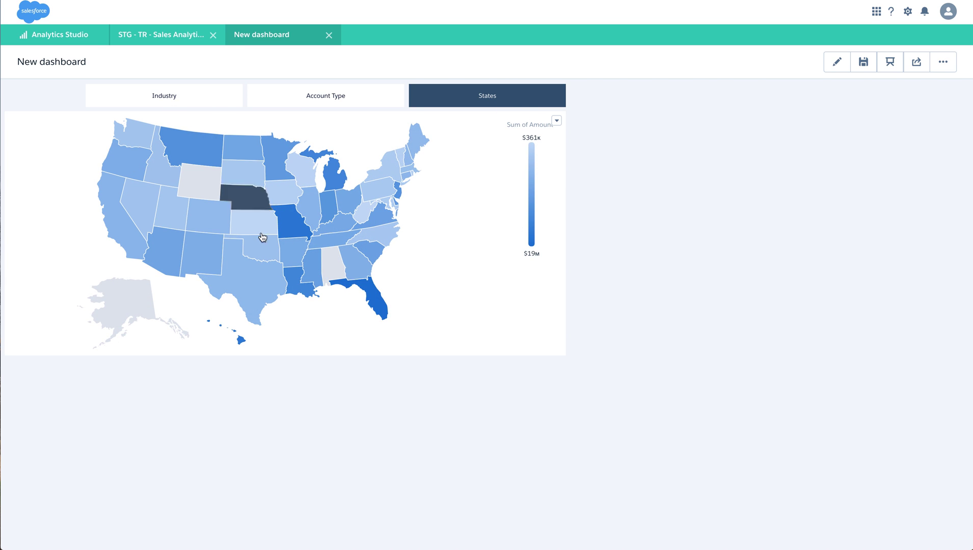
mouse_move(263, 245)
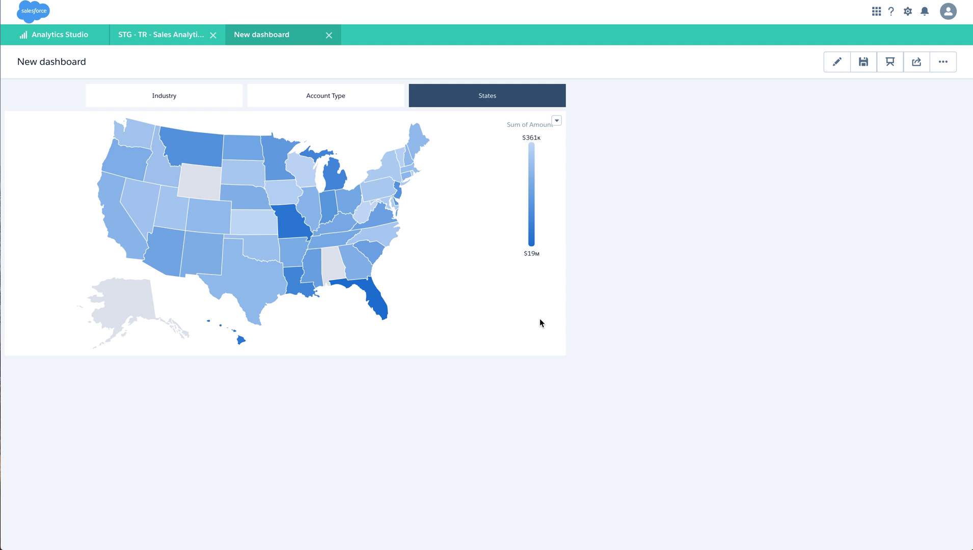
click(327, 98)
click(171, 102)
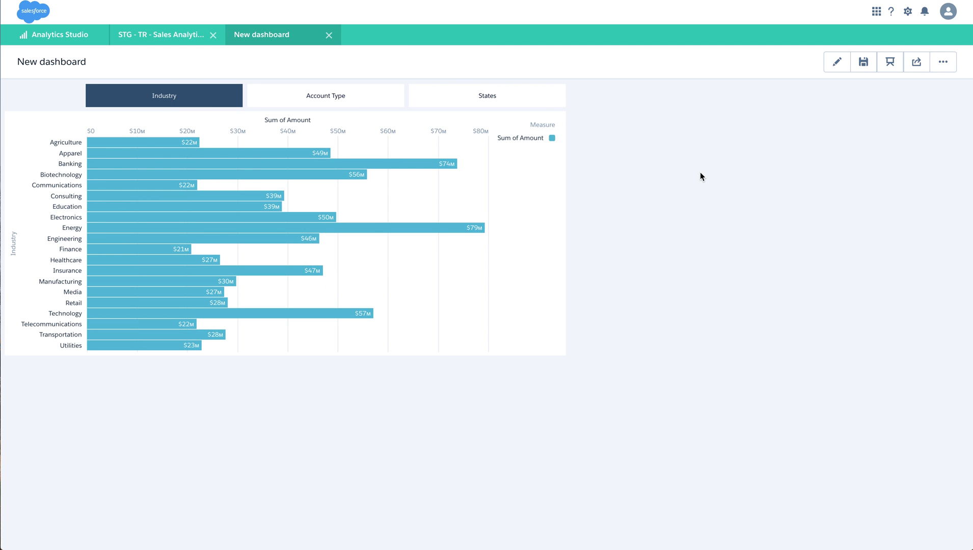